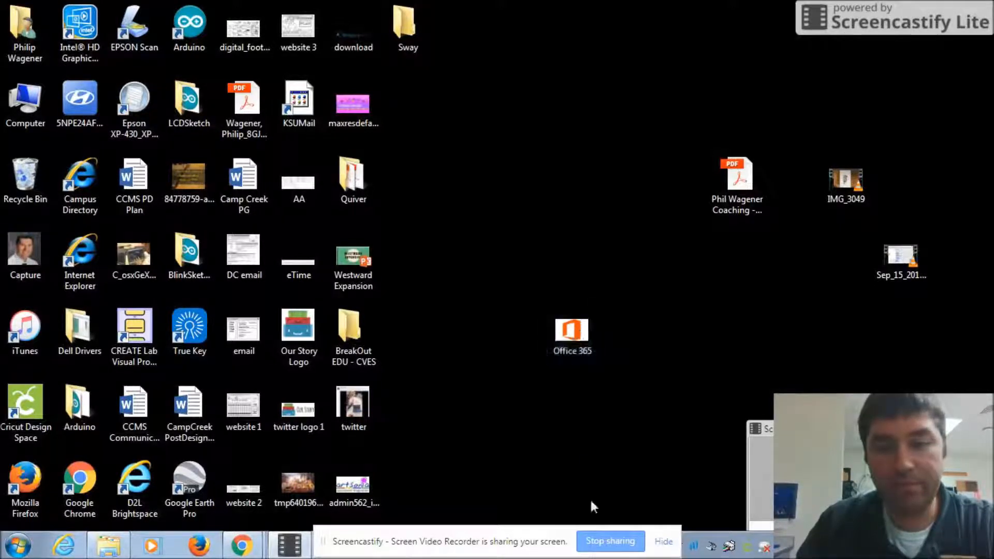
click(609, 537)
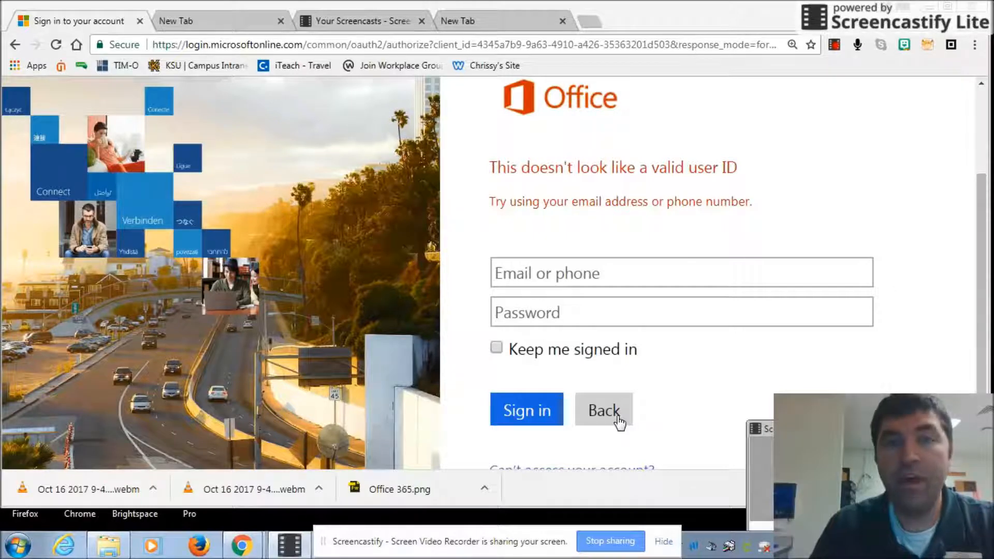
- Fill in the Office sign-in address with the placeholder lunch id # followed by the fcstu.org domain
click(554, 276)
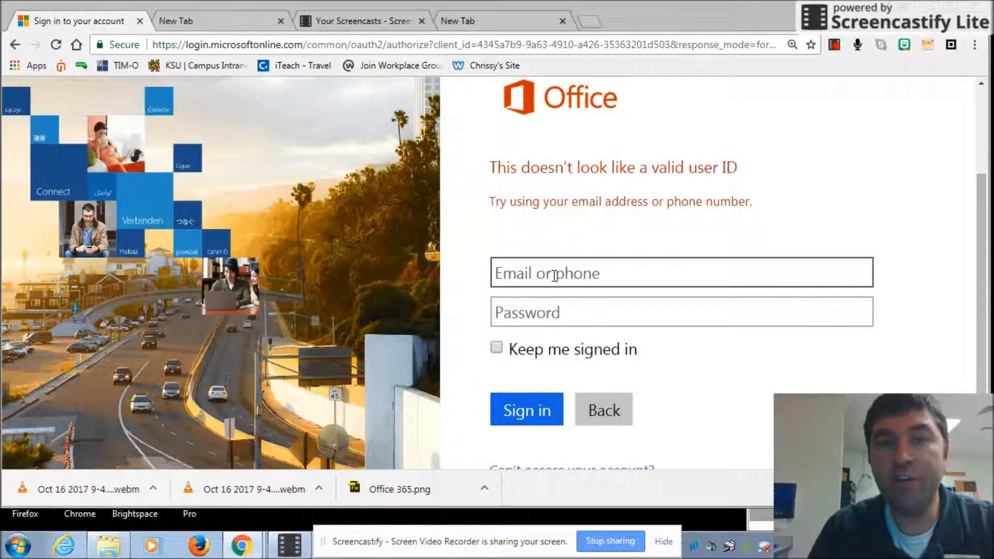
text(lunch id#)
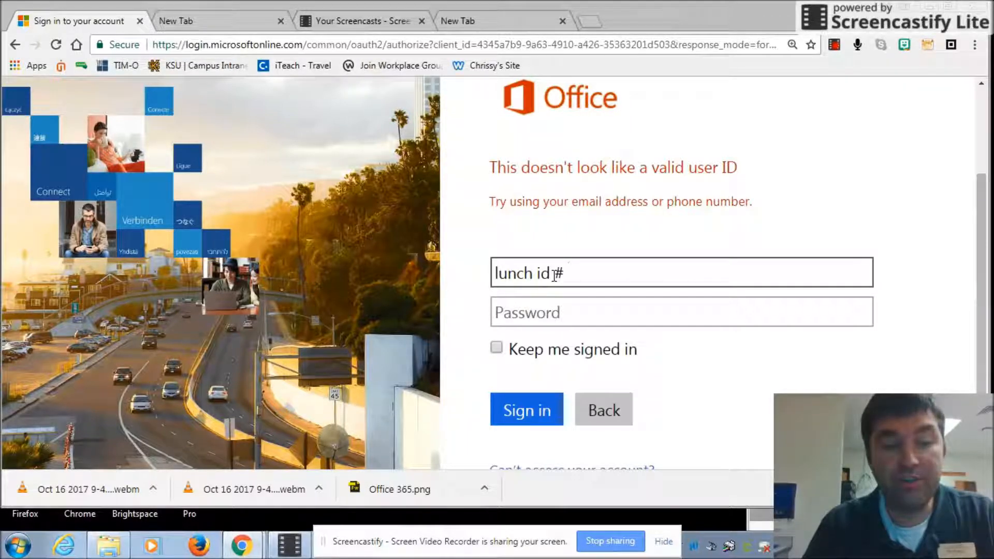
text(@)
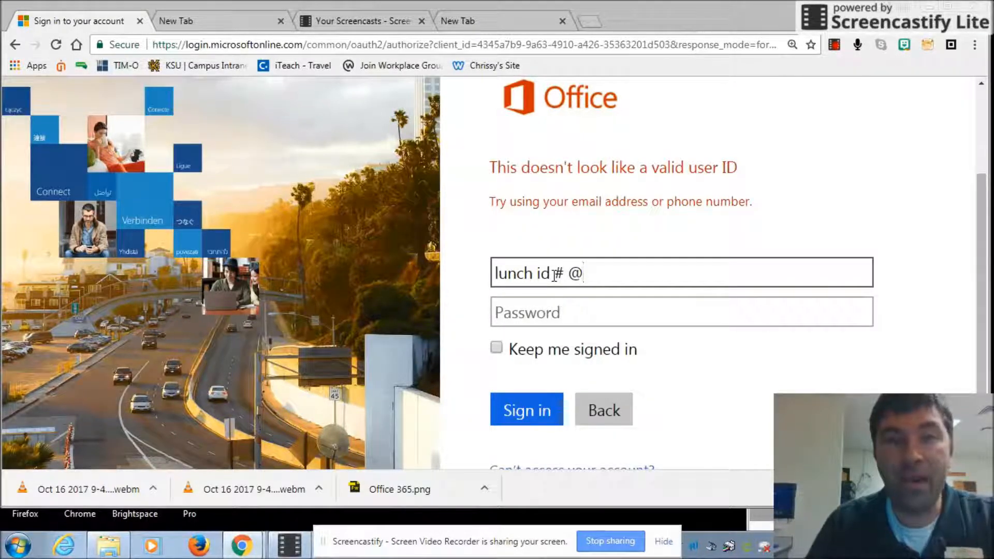
text(fc)
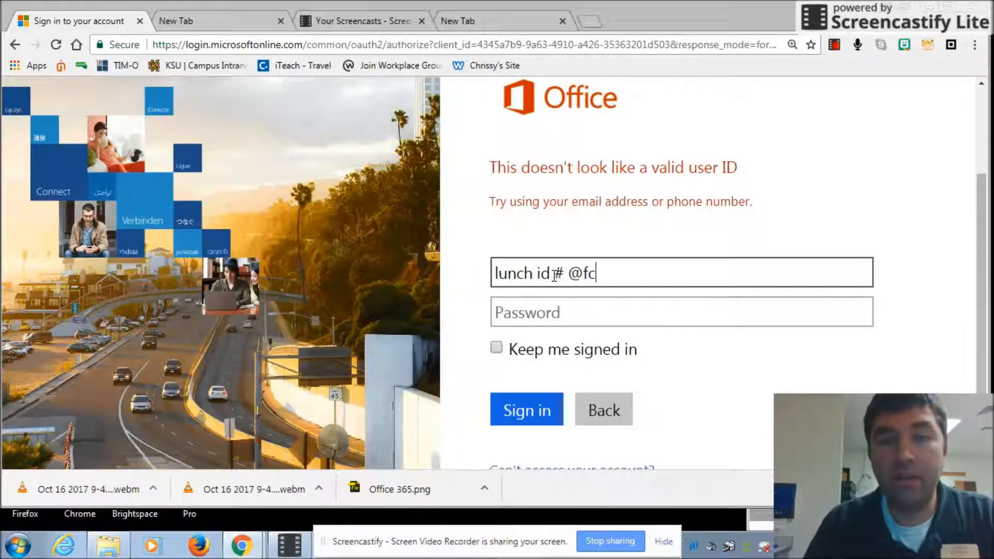
text(s)
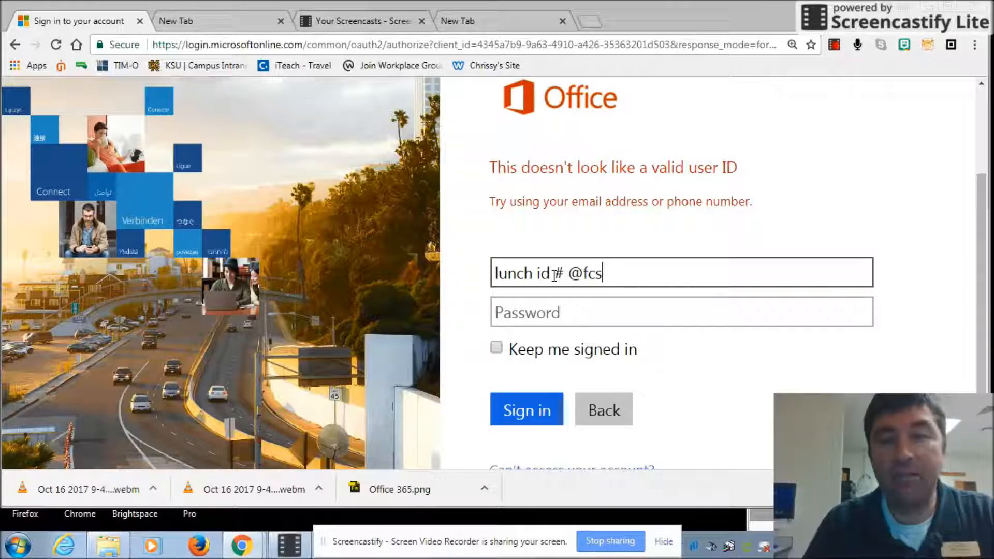
text(t)
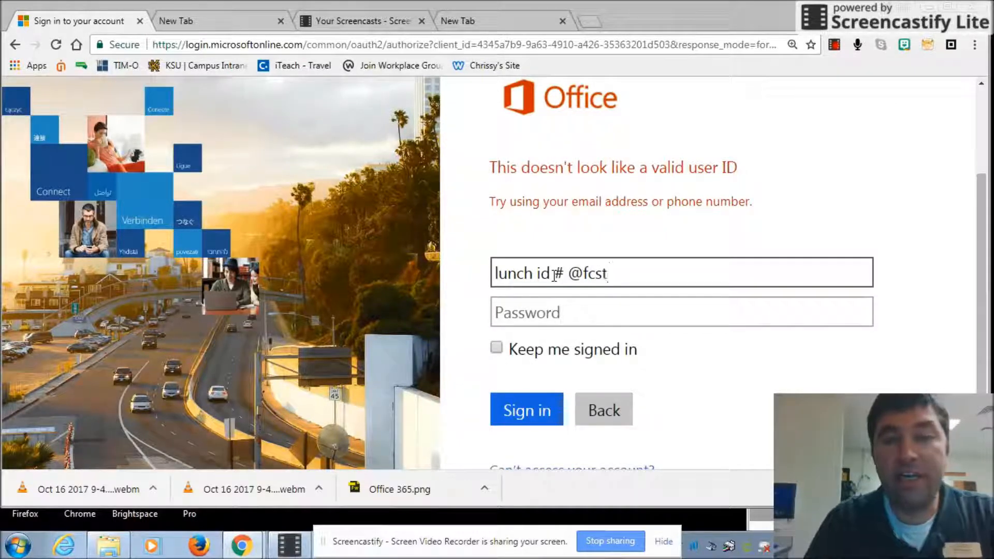
text(u)
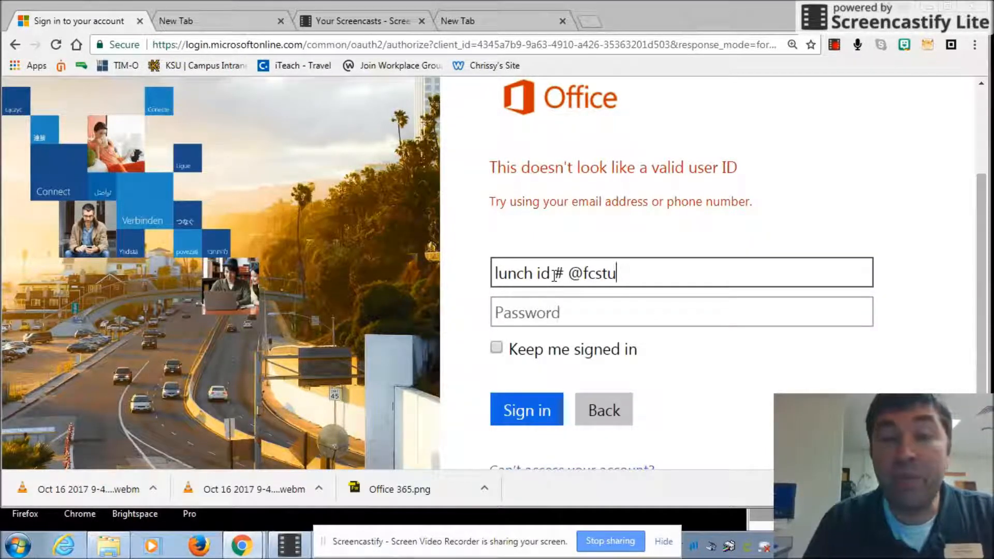
text(.)
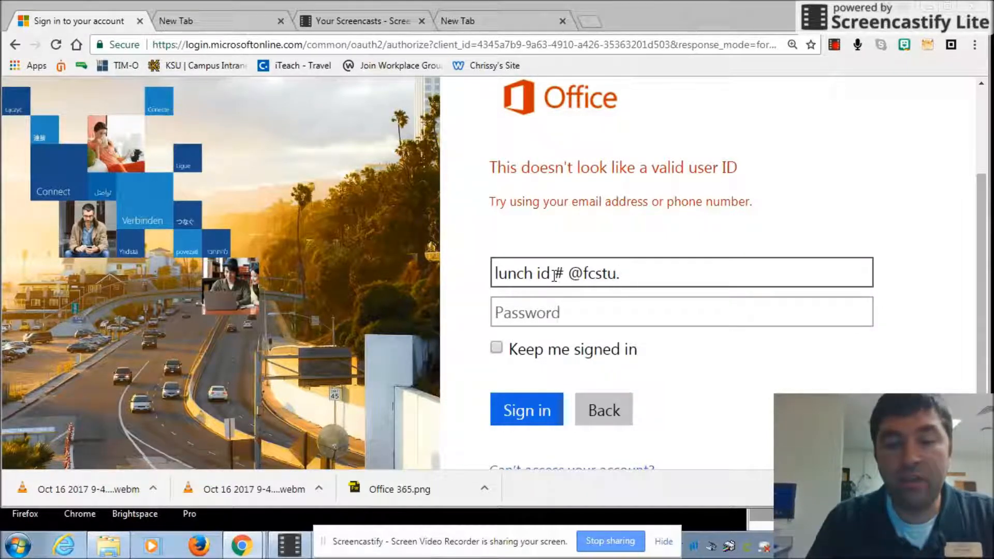
text(org)
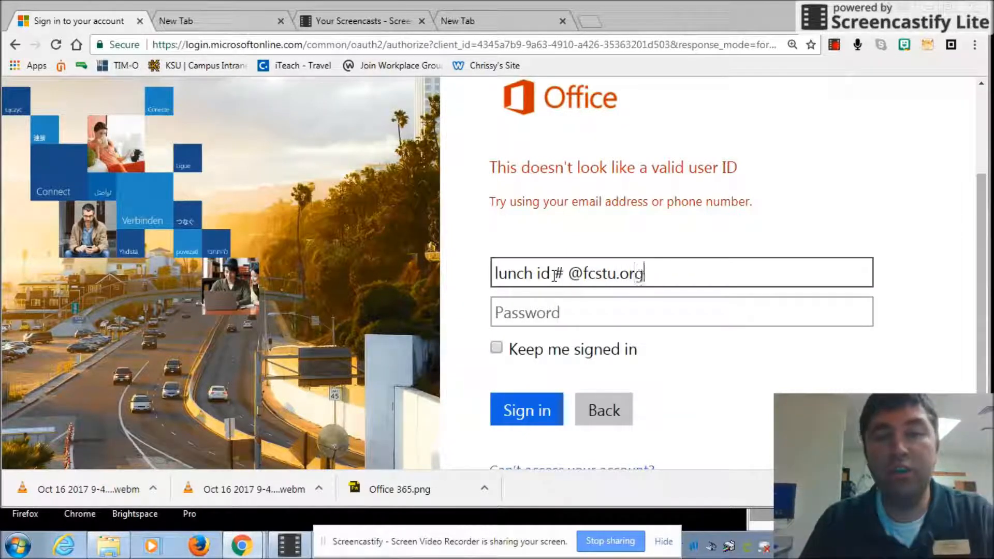
click(554, 274)
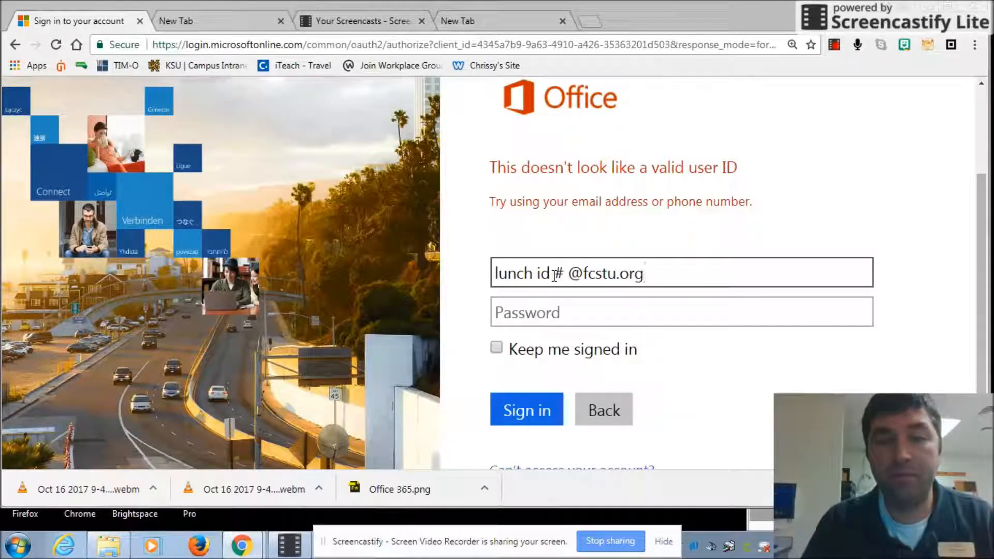
- Enter the account password and sign in to Office
click(536, 313)
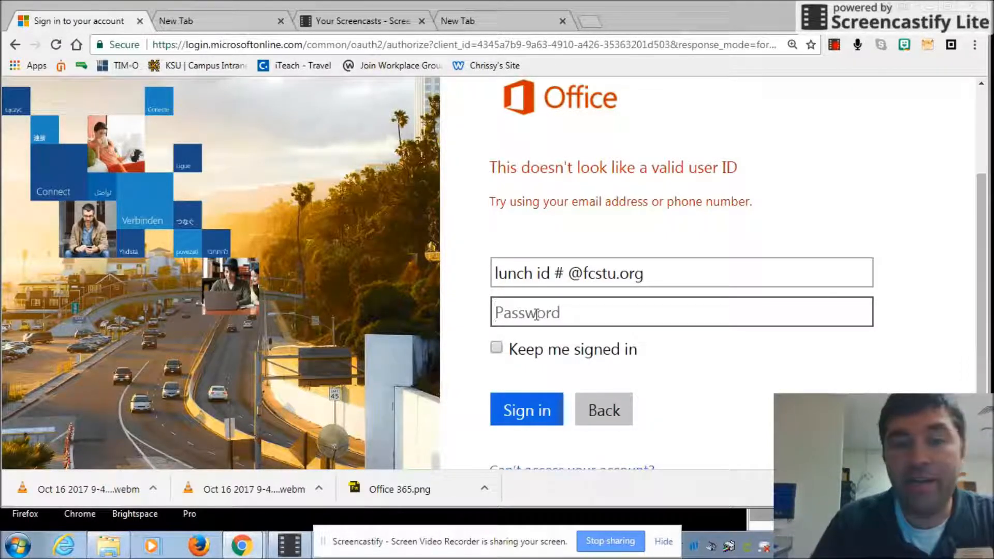
text(••)
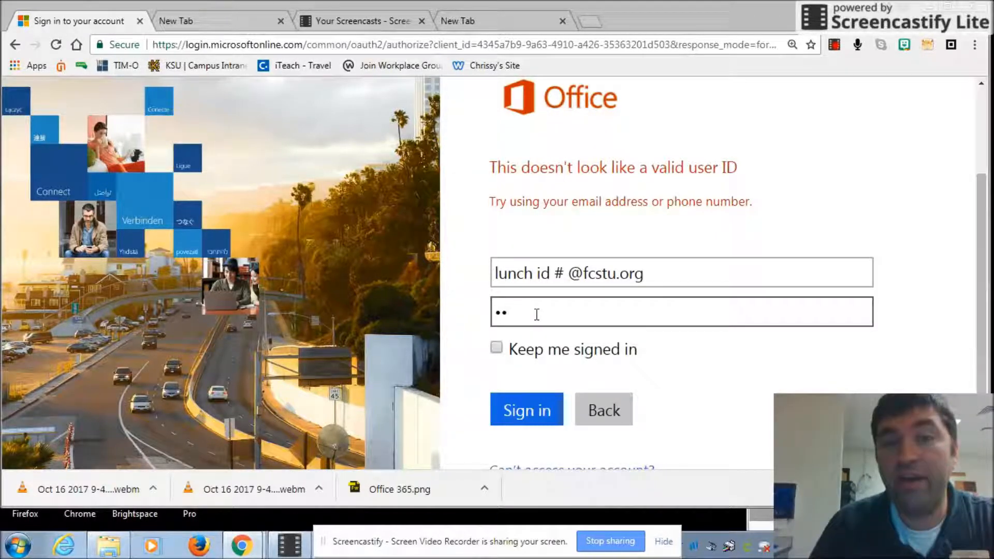
text(••)
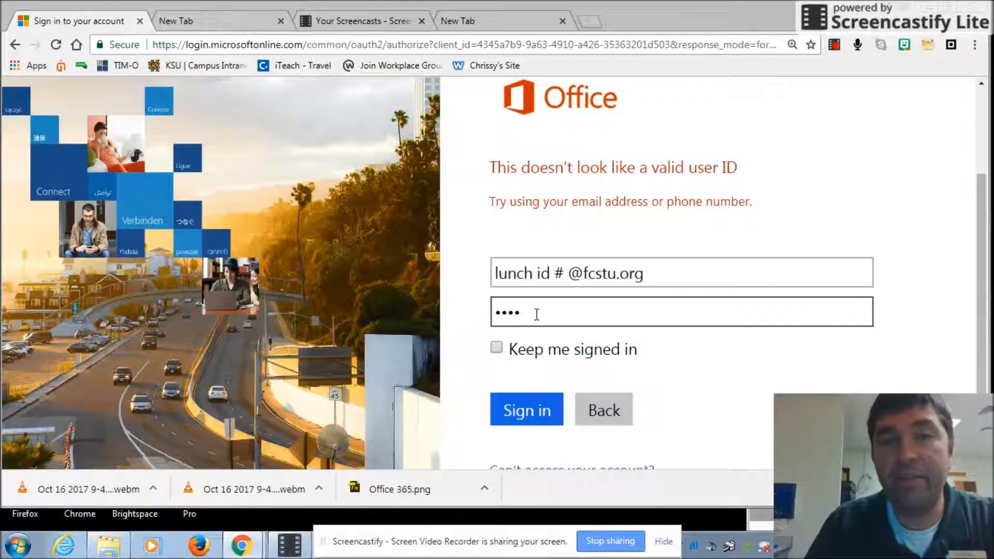
text(•••)
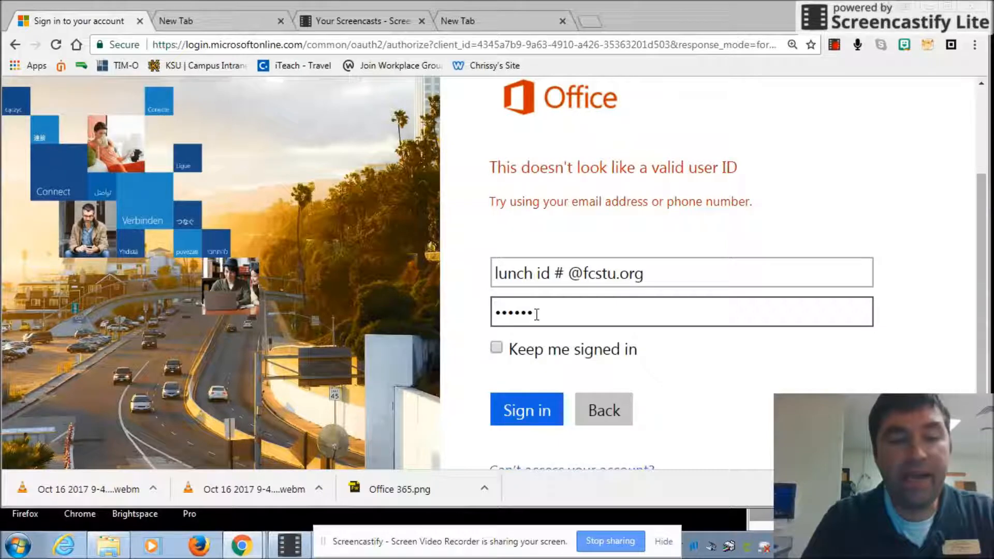
text(••)
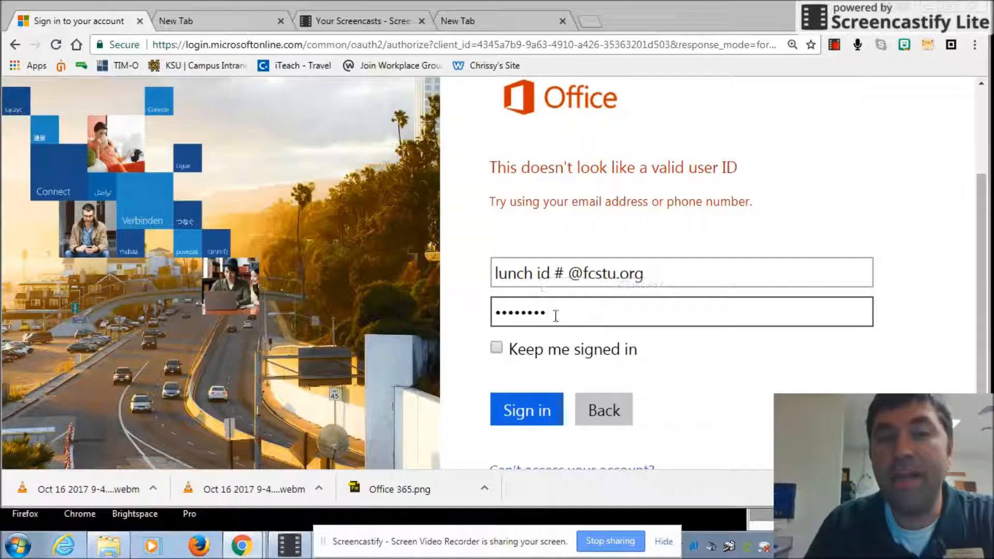
click(535, 418)
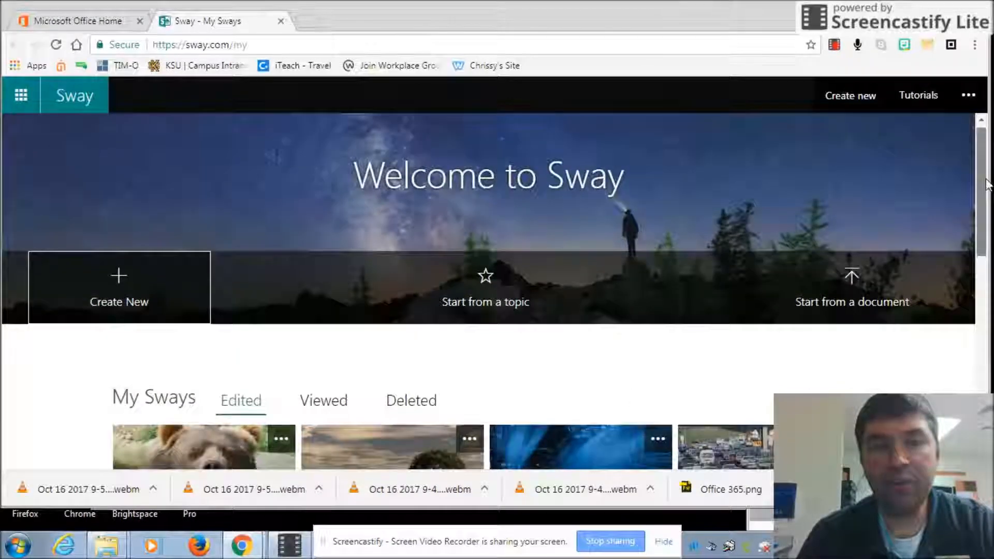
- Create a new blank Sway and title it CAT
drag(980, 180, 979, 224)
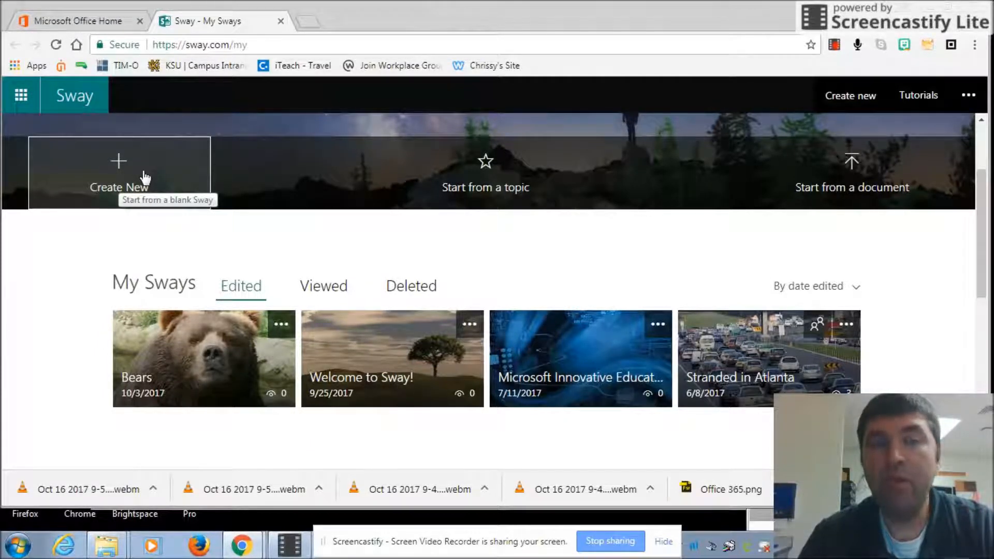
click(172, 177)
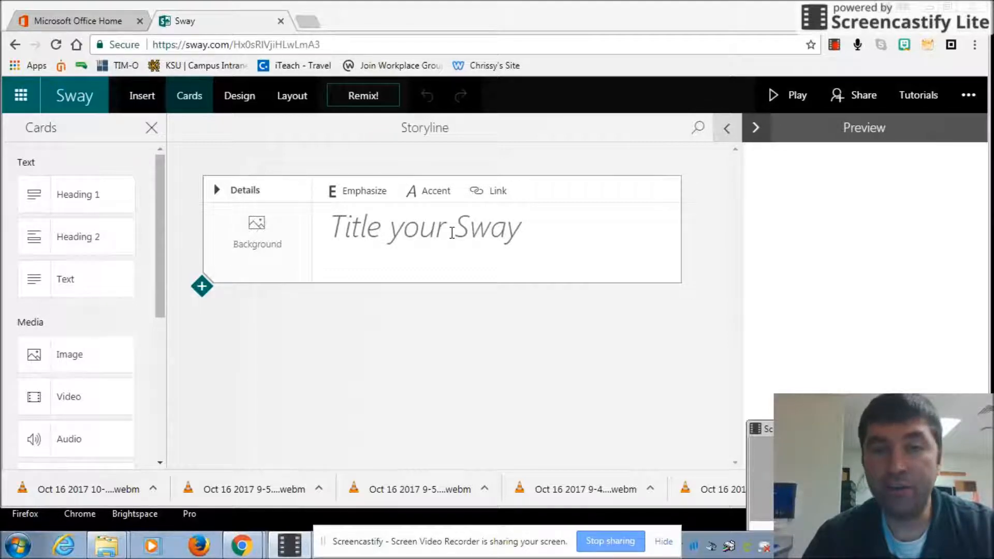
click(452, 233)
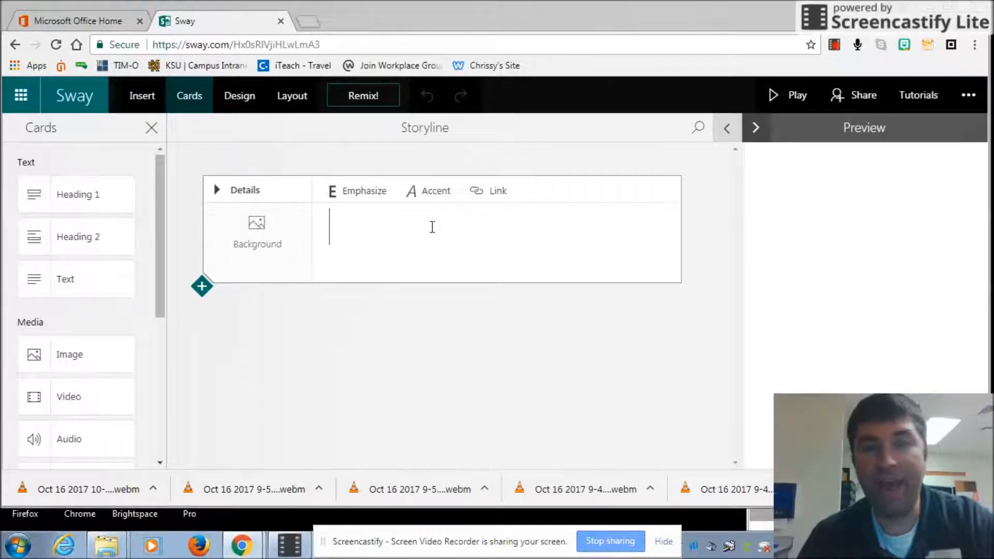
text(CAT)
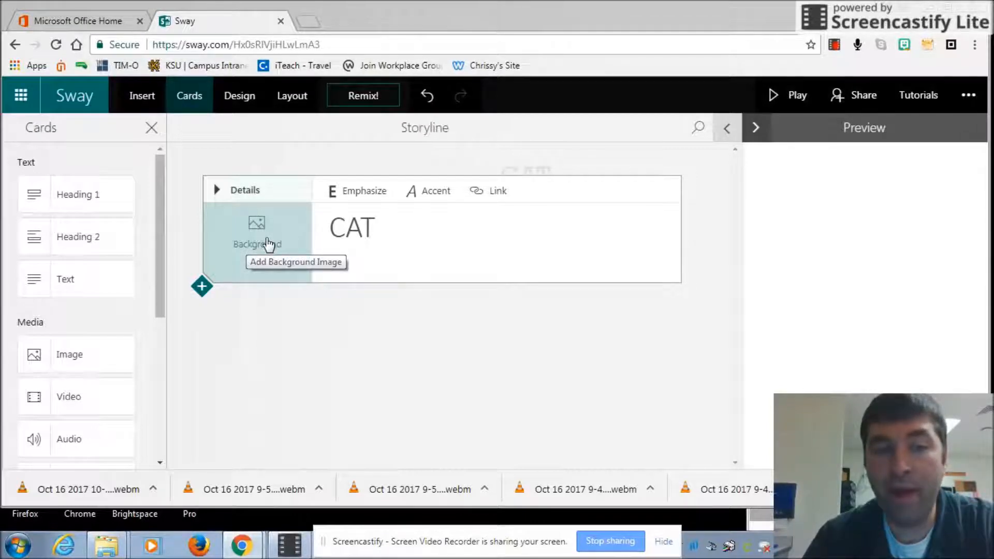
- Search the image sources for cat and set the 1152 x 864 kitten photo as the title card's background
click(267, 244)
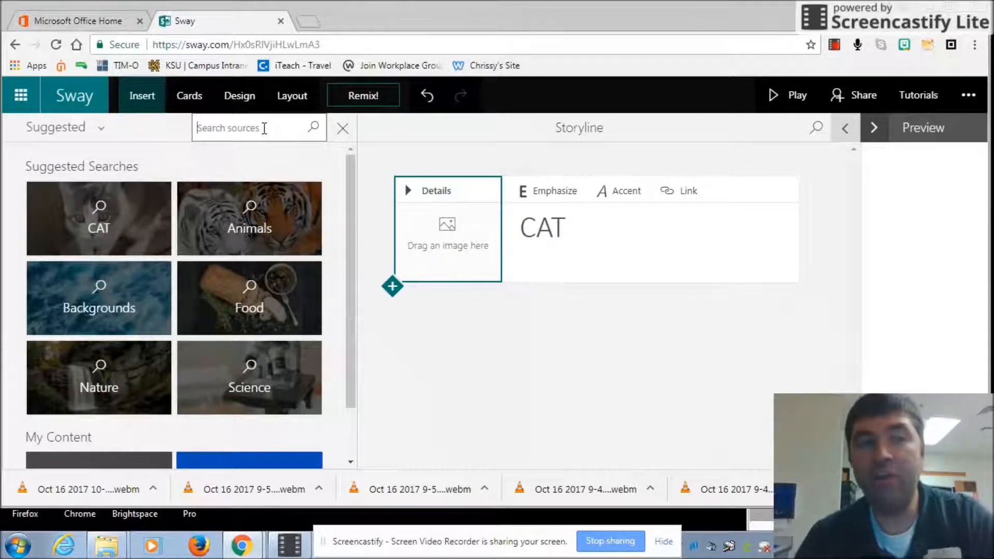
click(264, 128)
text(d)
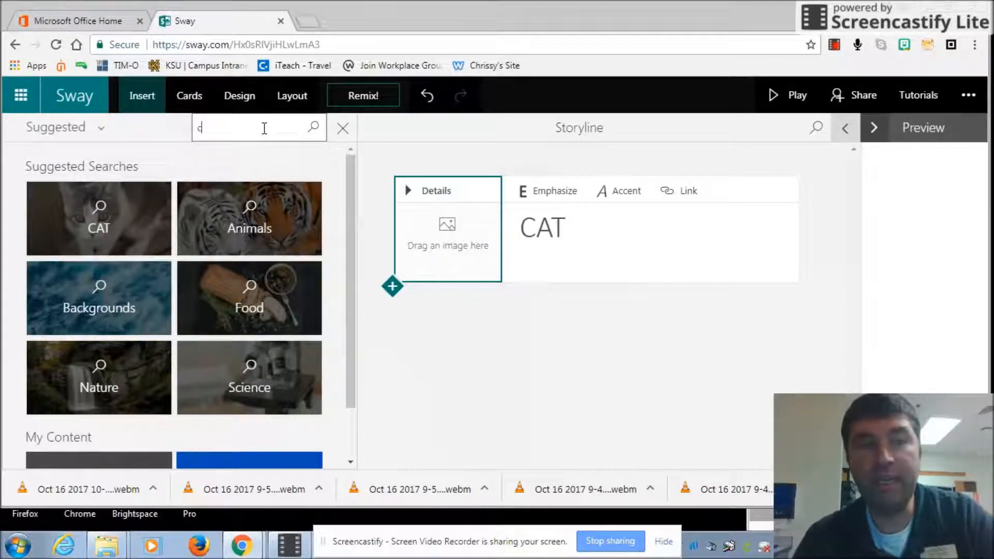
text(at)
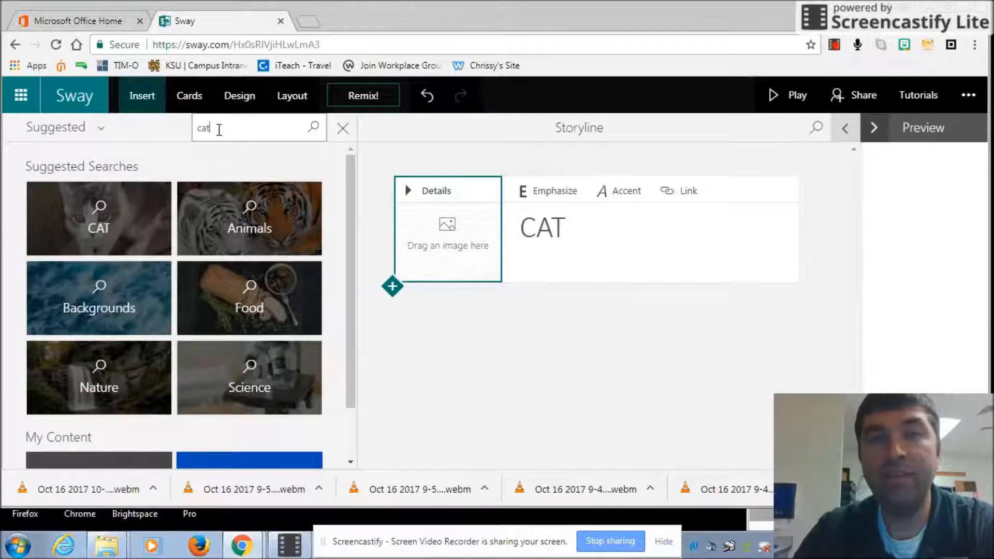
key(Return)
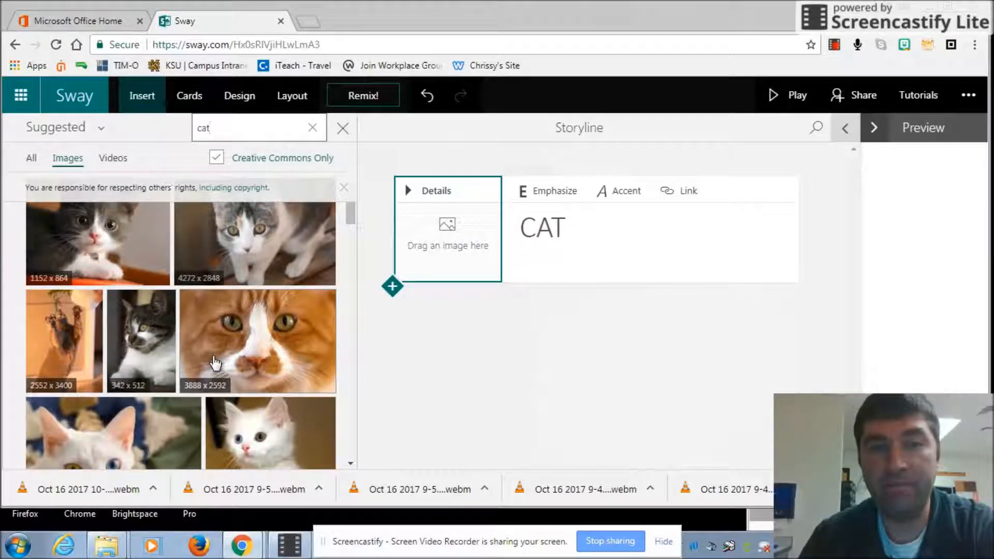
drag(299, 246, 449, 220)
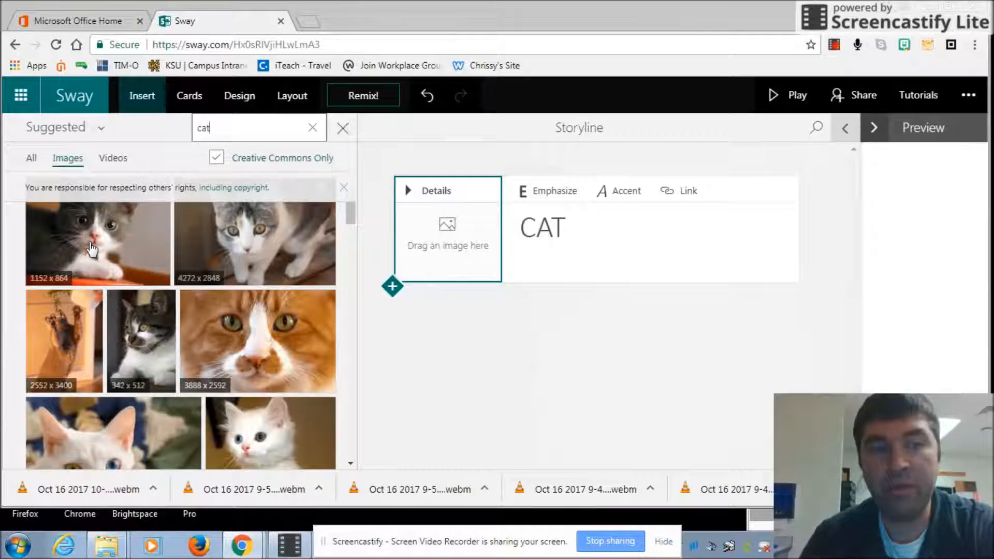
drag(93, 249, 435, 240)
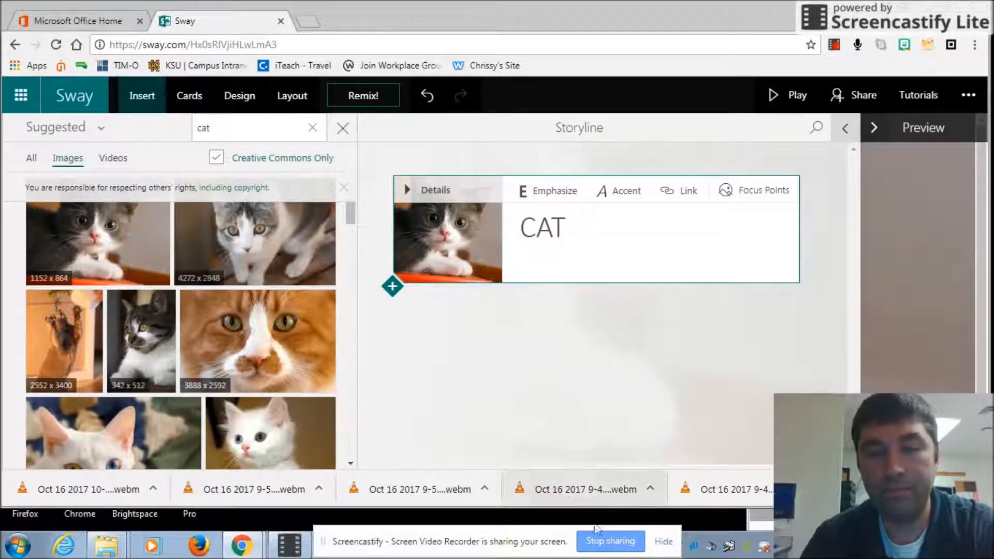
click(604, 541)
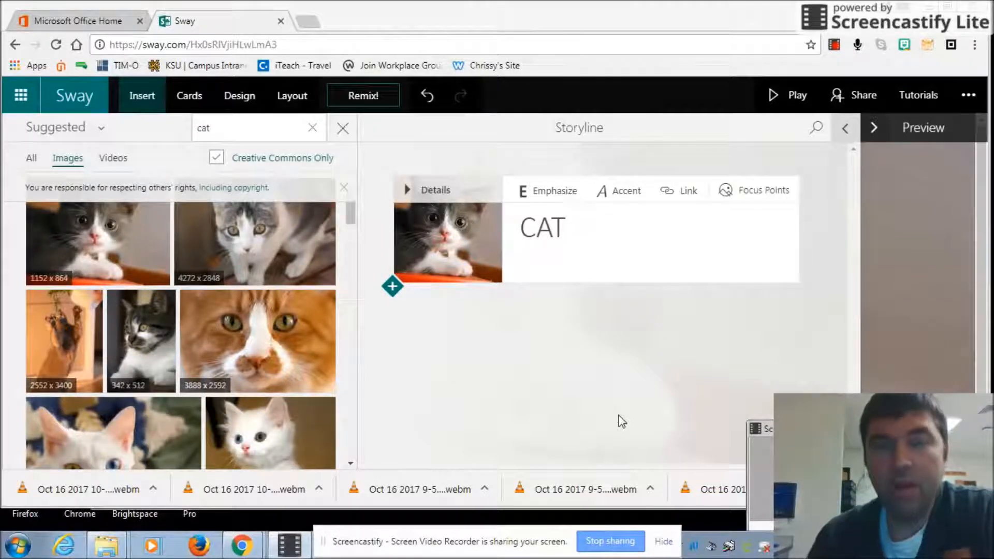
- Add a Heading 1 card below the title card and a Heading 2 card beneath it
click(393, 288)
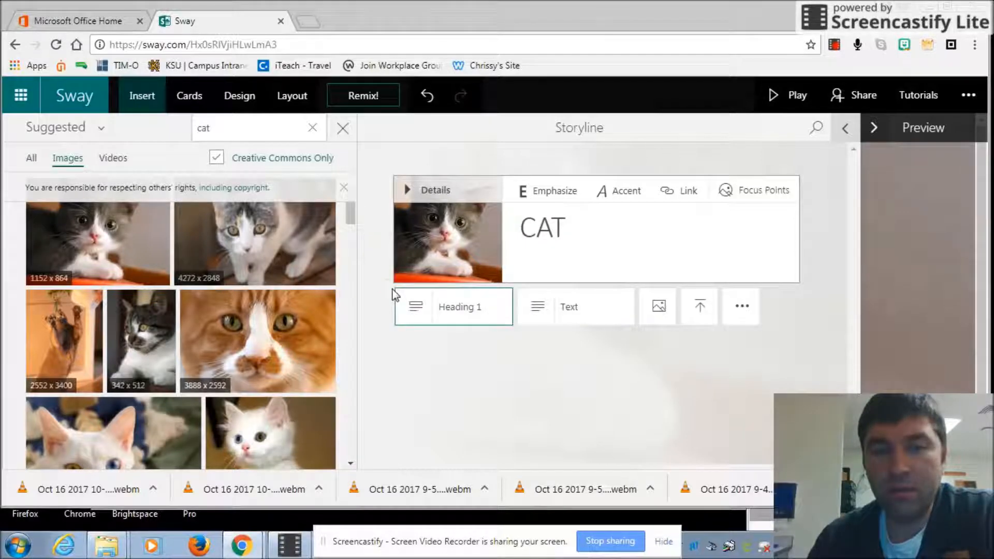
click(457, 311)
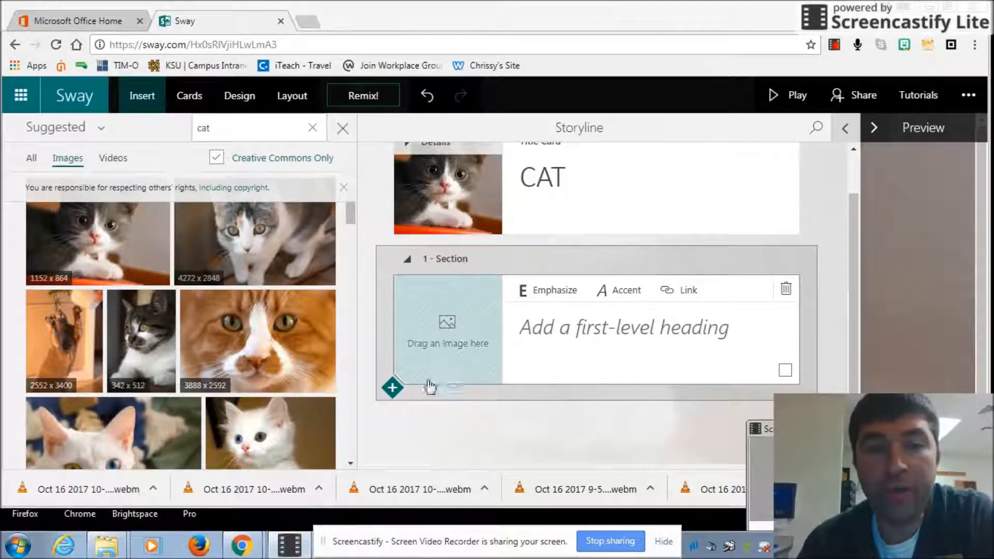
click(392, 388)
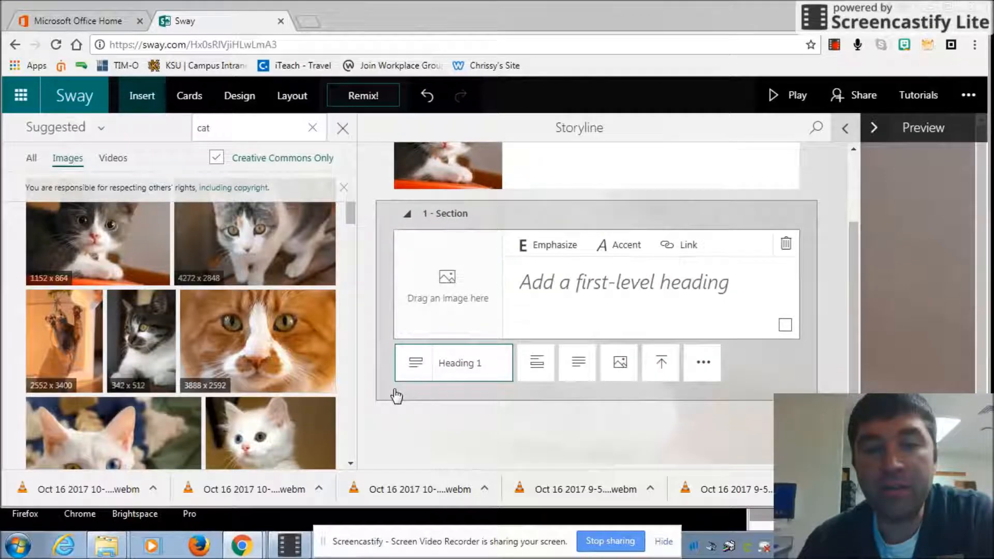
click(538, 363)
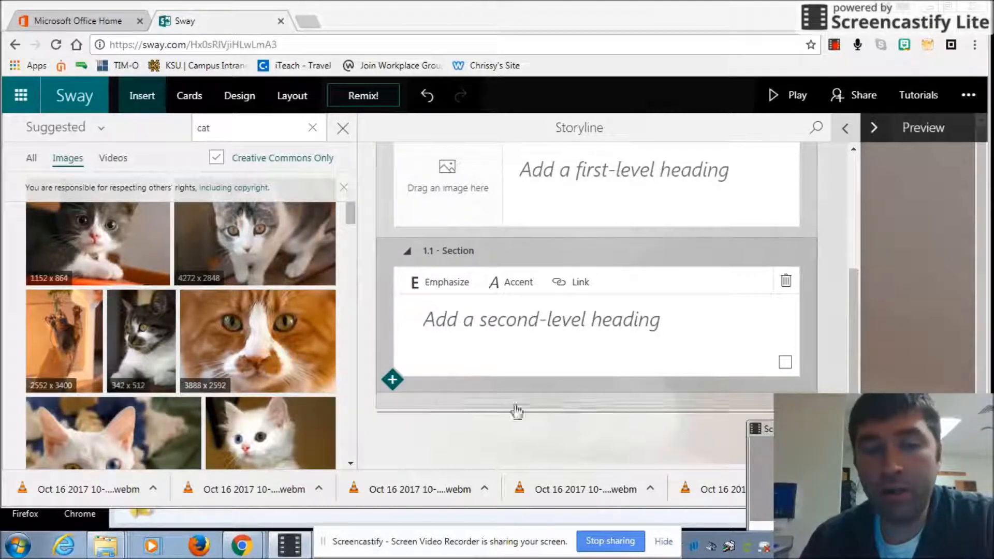
- Add a Text card below the second-level heading card and open its text for editing
click(392, 381)
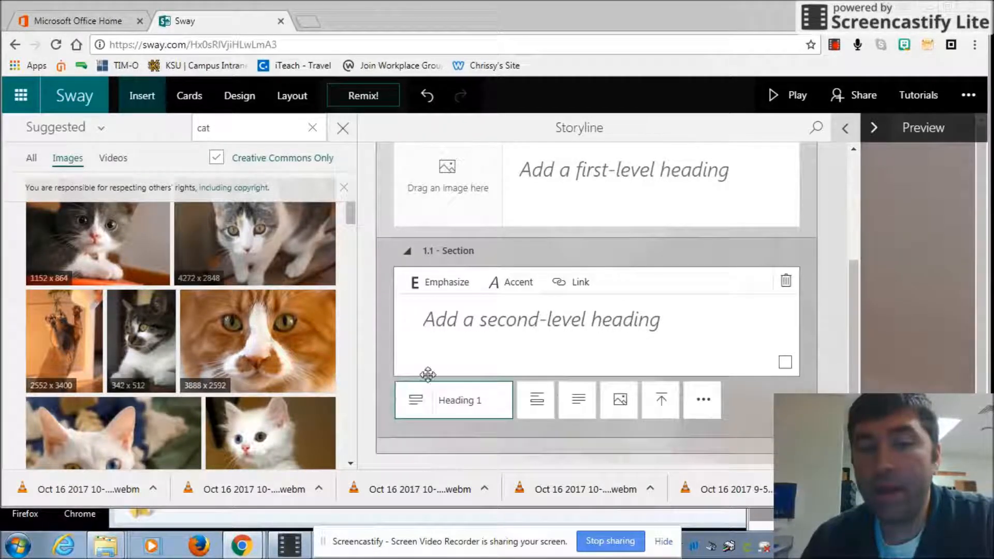
click(578, 399)
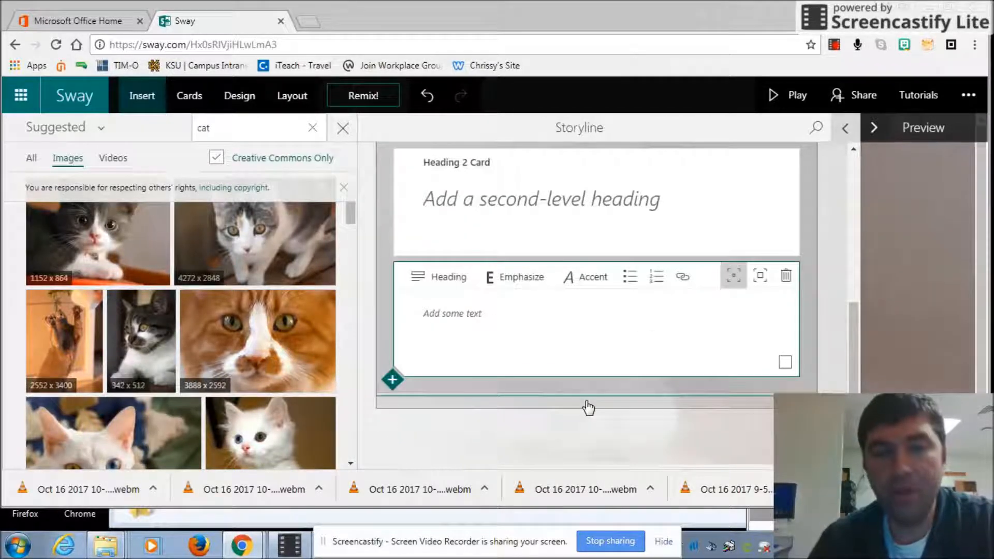
click(491, 316)
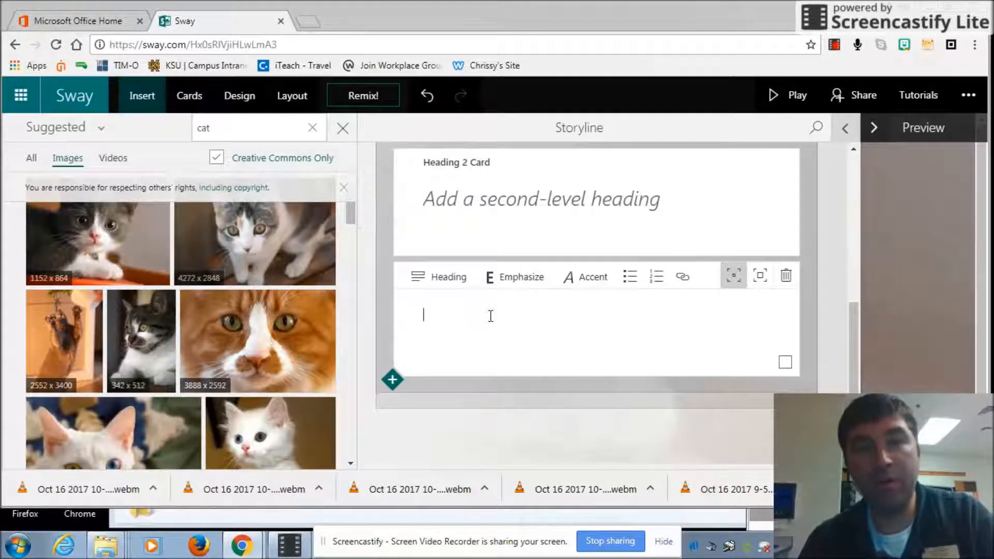
- Enter CAT in the text card below the second-level heading and apply Emphasize and Accent formatting to it
text(c)
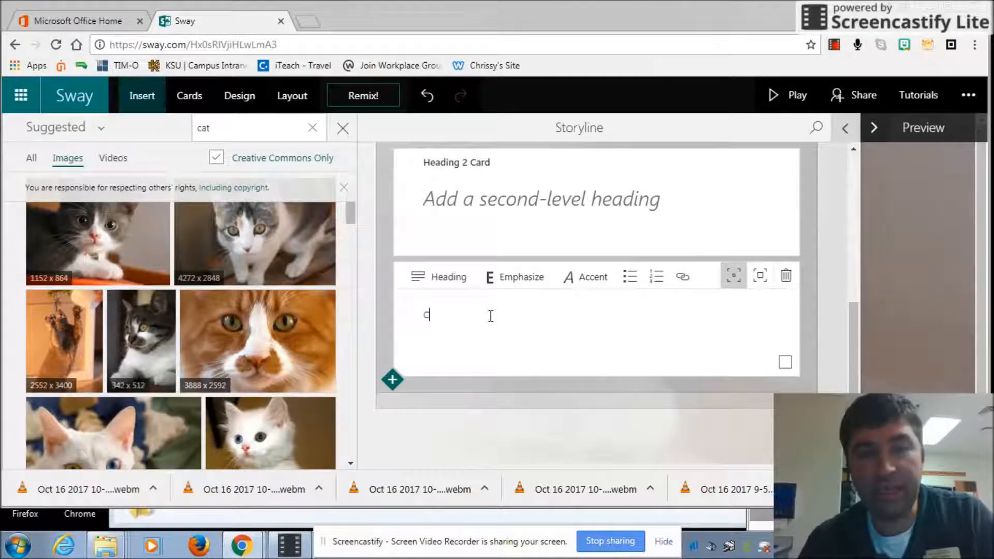
text(AT)
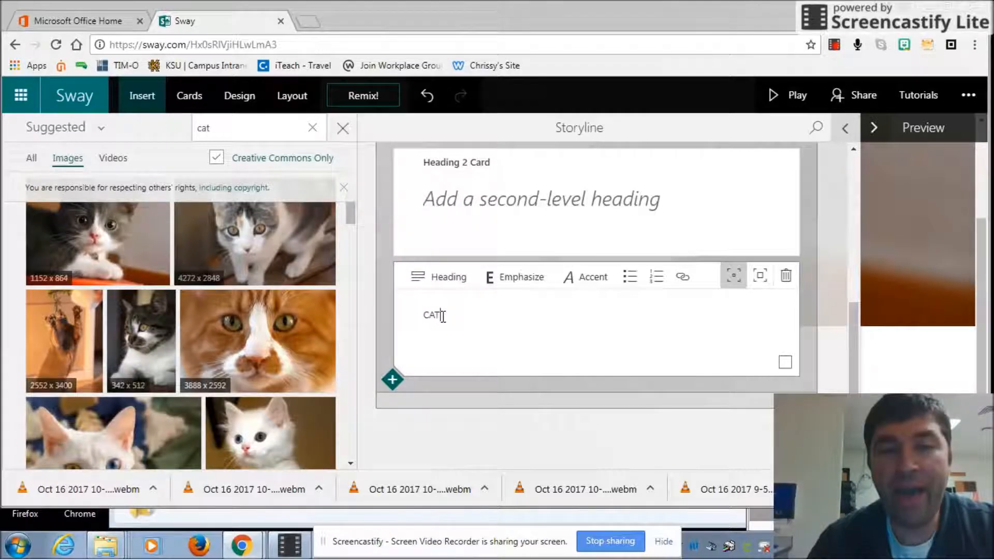
drag(441, 316, 418, 316)
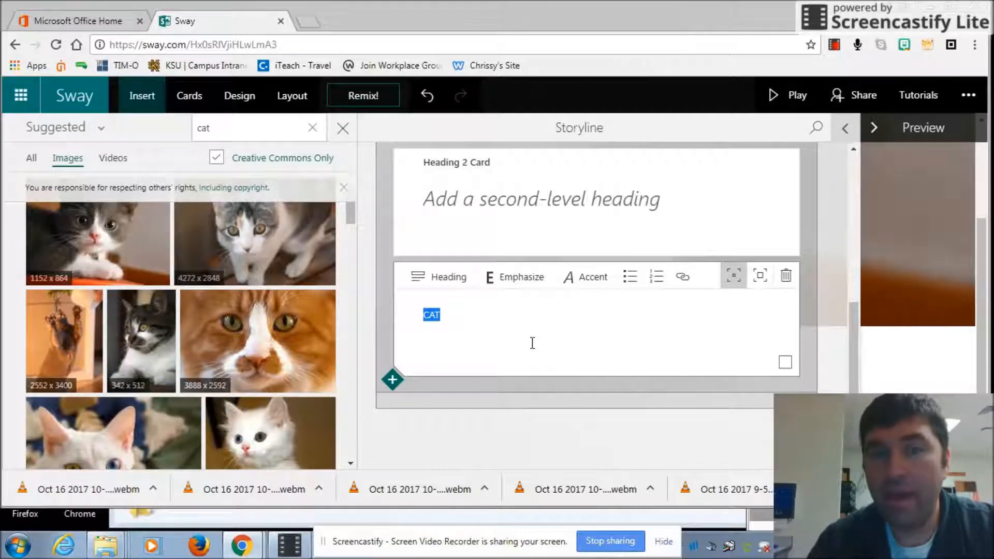
click(521, 280)
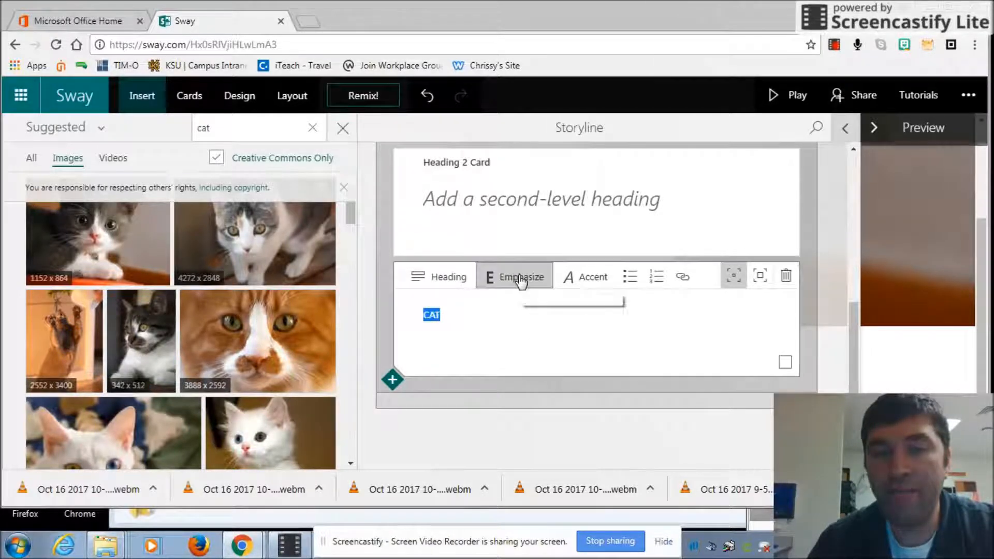
click(472, 321)
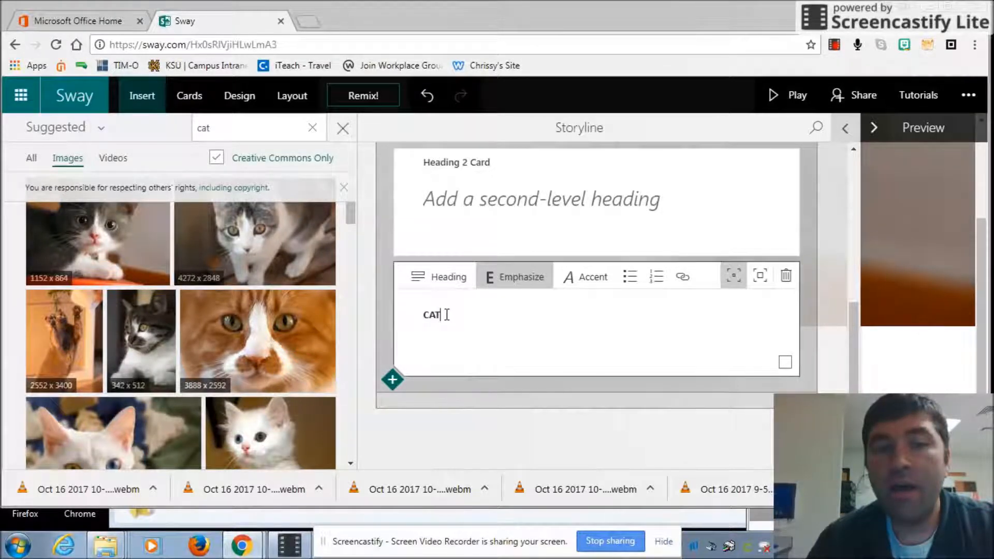
drag(444, 315, 423, 314)
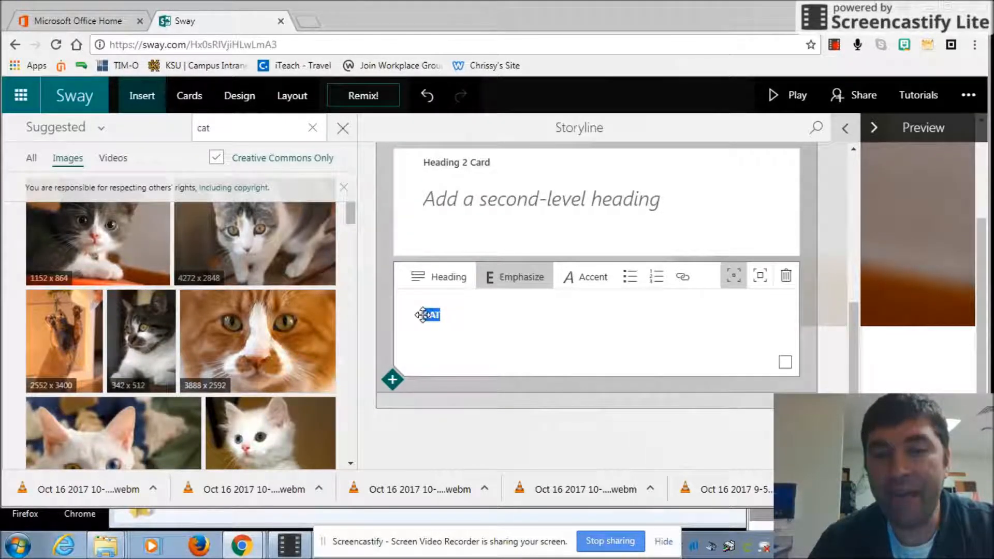
click(590, 277)
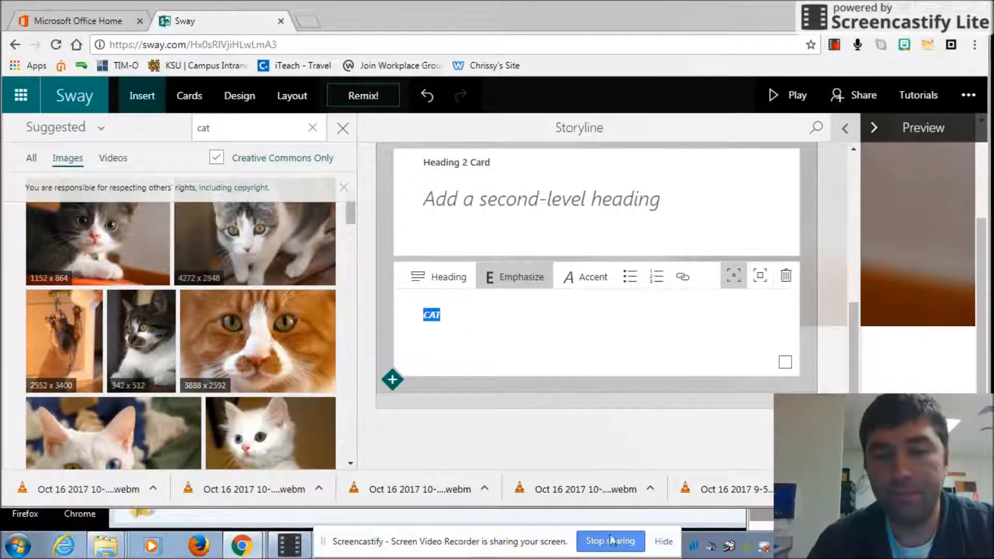
click(614, 416)
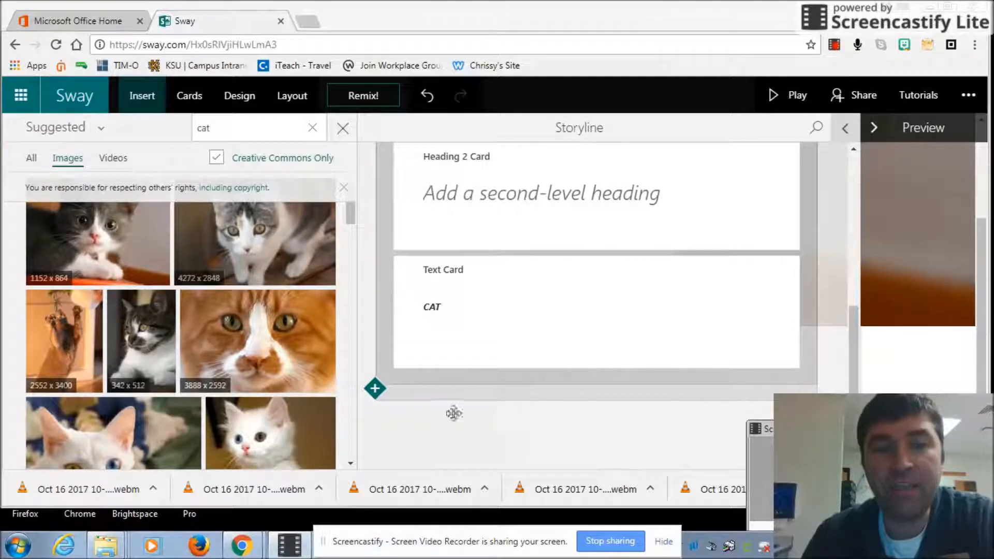
- Add an Image card below the text card and fill it with the 4272 x 2848 cat photo from the suggested images
click(375, 389)
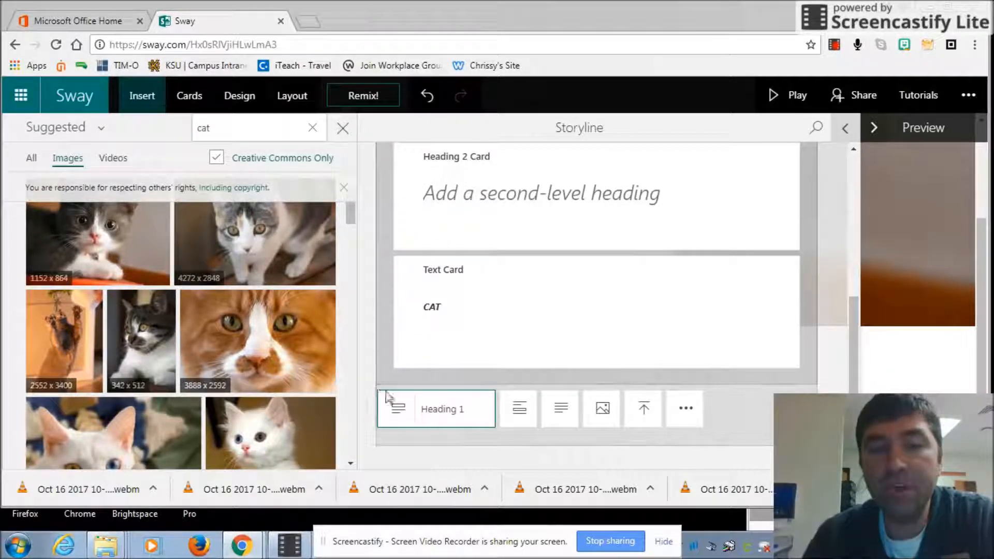
click(603, 410)
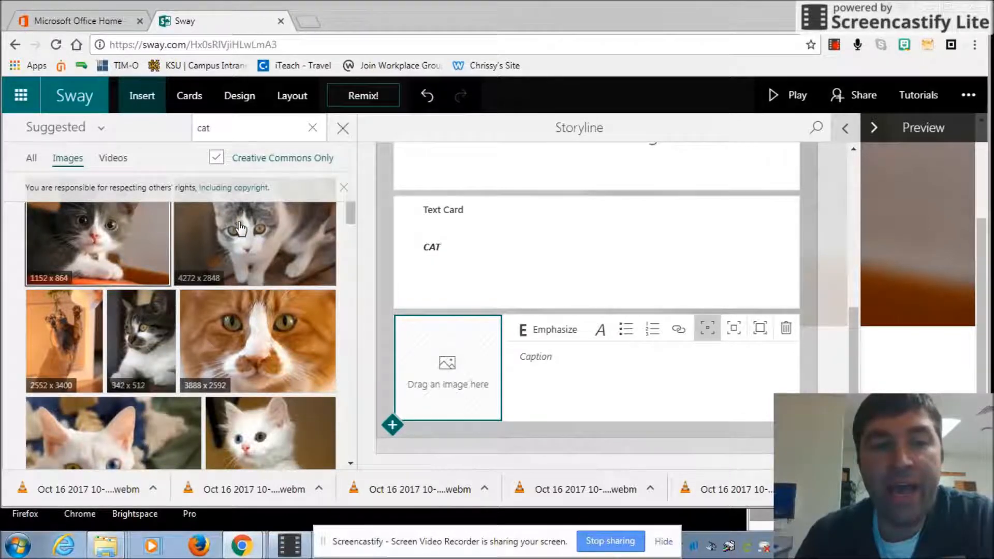
mouse_move(240, 228)
mouse_down()
mouse_move(292, 249)
mouse_move(426, 373)
mouse_move(426, 356)
mouse_up()
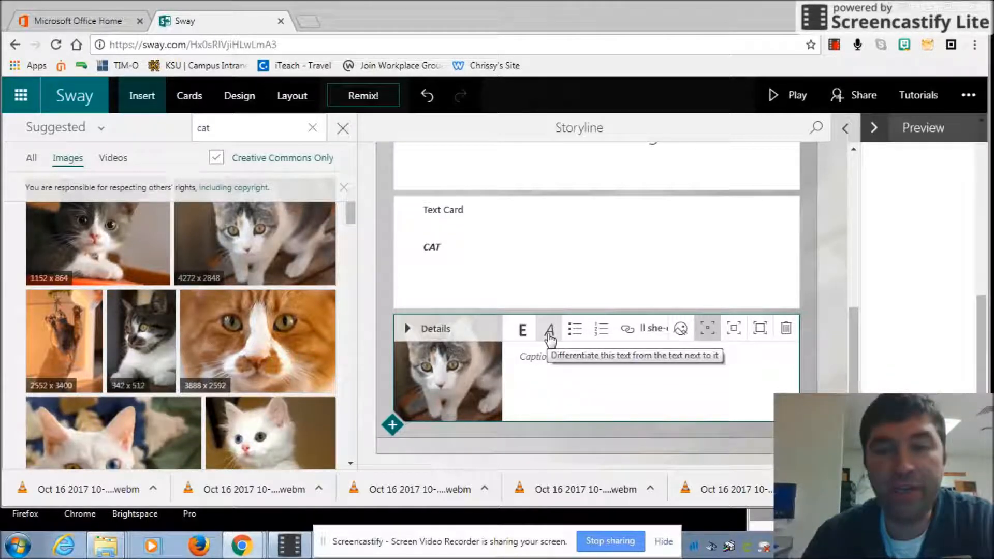
- Test focus points on the image card's cat photo and mark the entire image as important
click(680, 330)
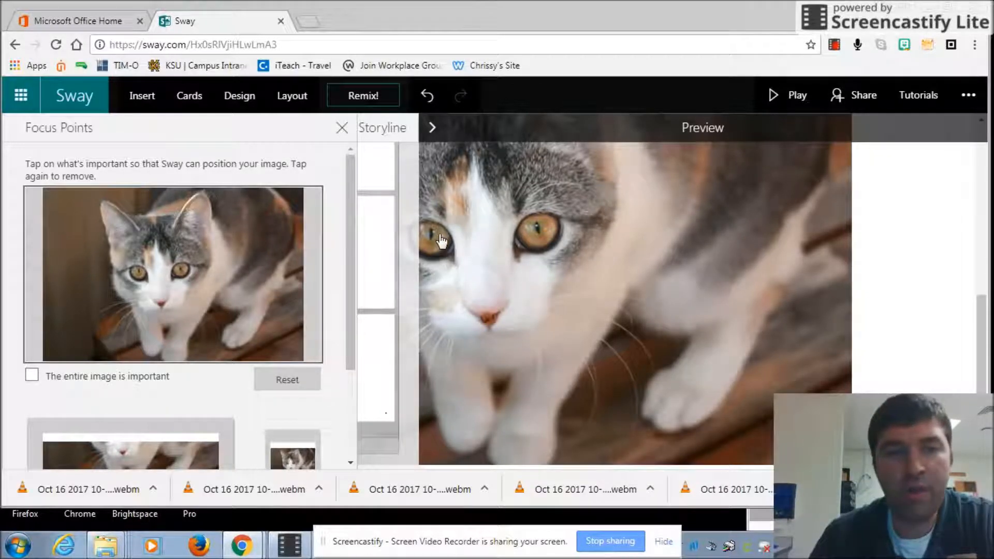
click(158, 274)
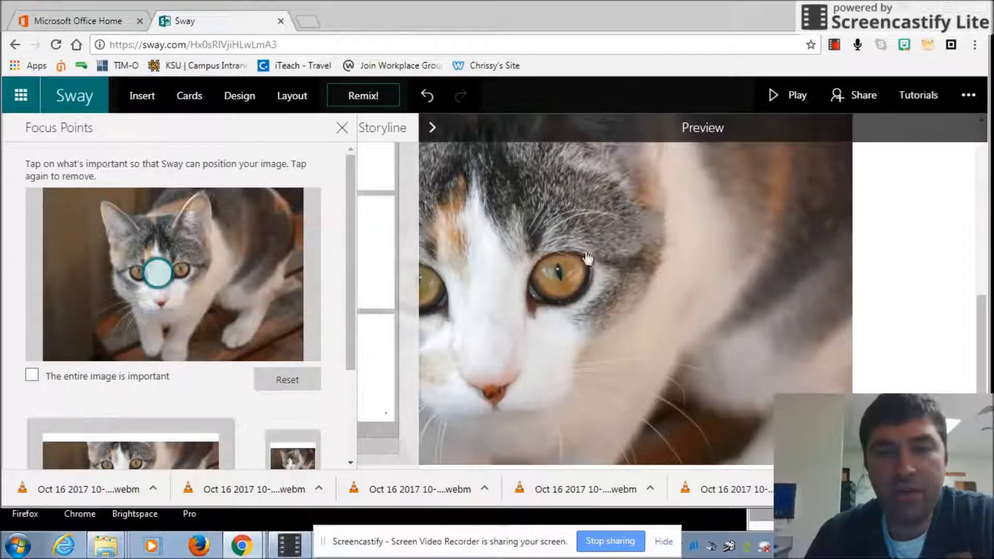
click(158, 273)
click(265, 226)
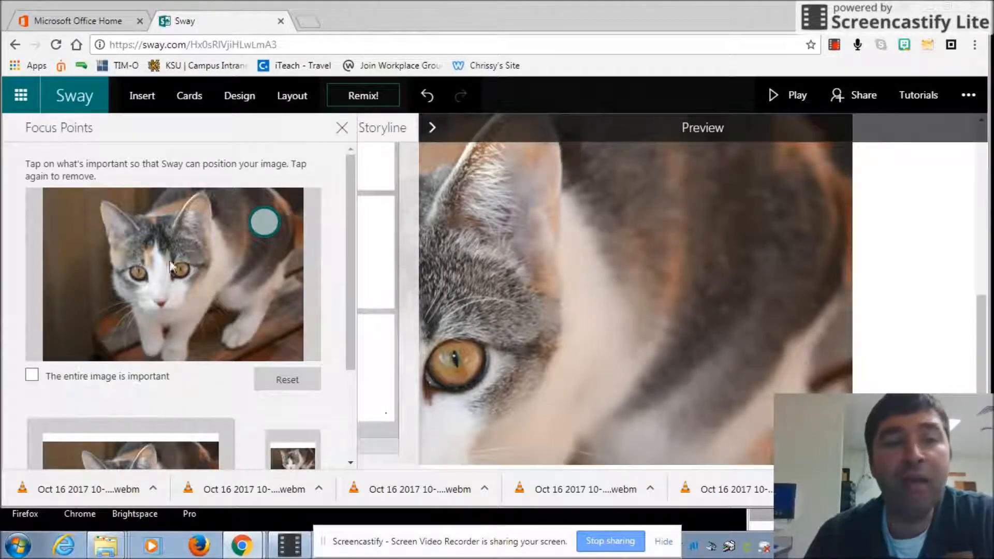
click(142, 250)
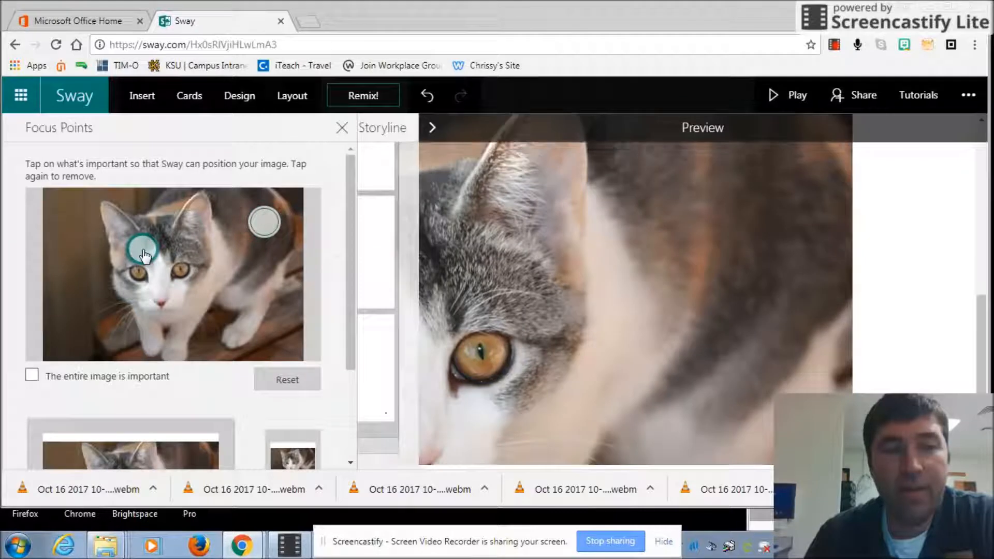
click(32, 376)
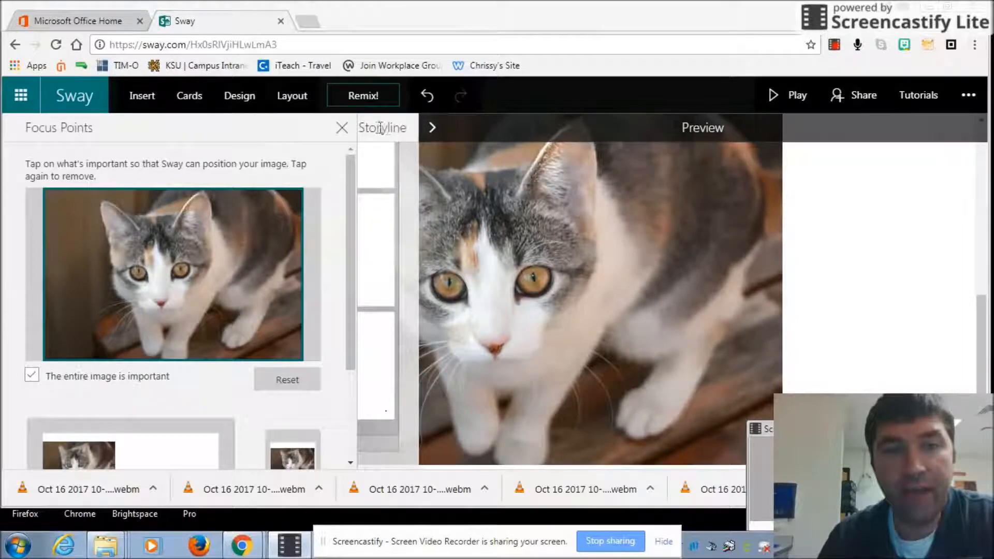
click(433, 130)
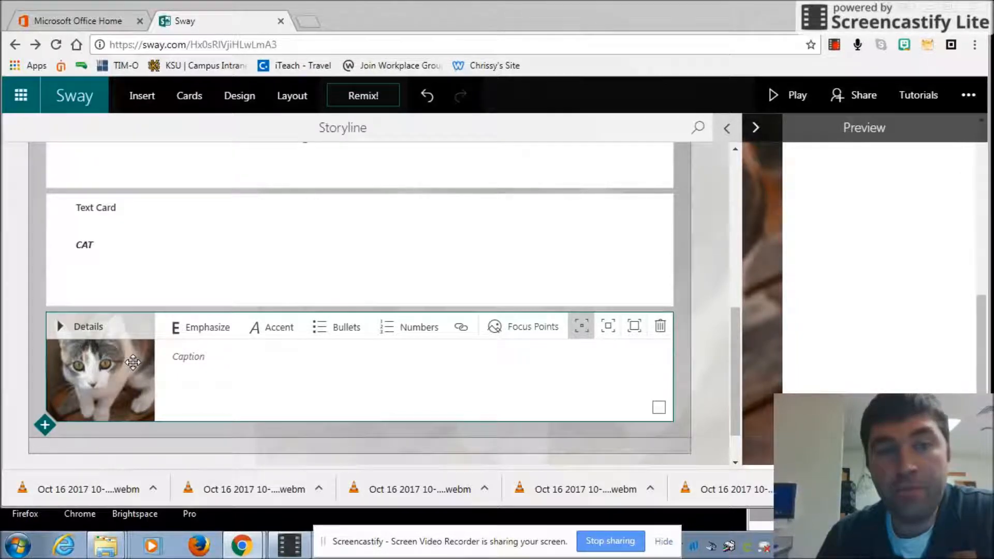
- Add a Video card below the image card and fill it with the 3:48 Funny Cats Compilation 2016 video
click(45, 425)
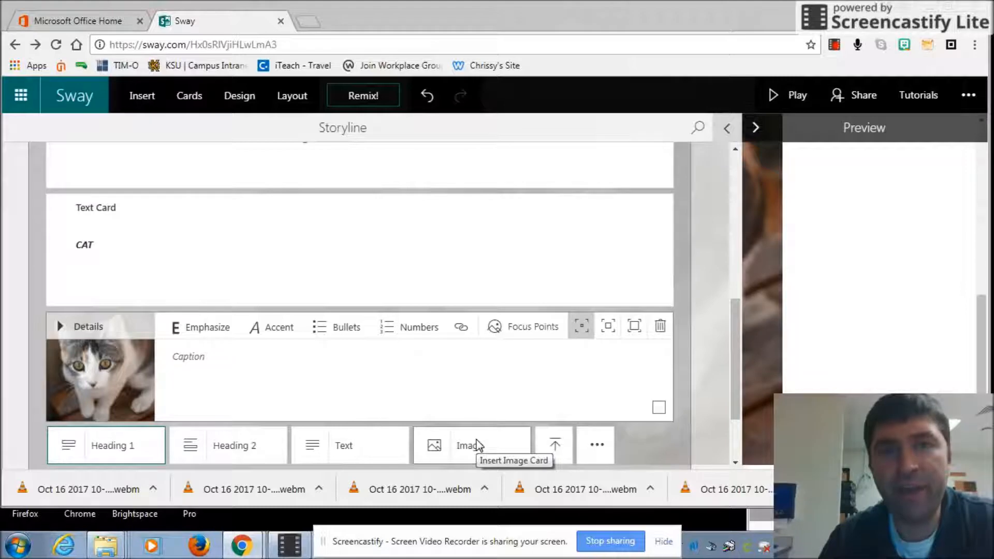
click(598, 451)
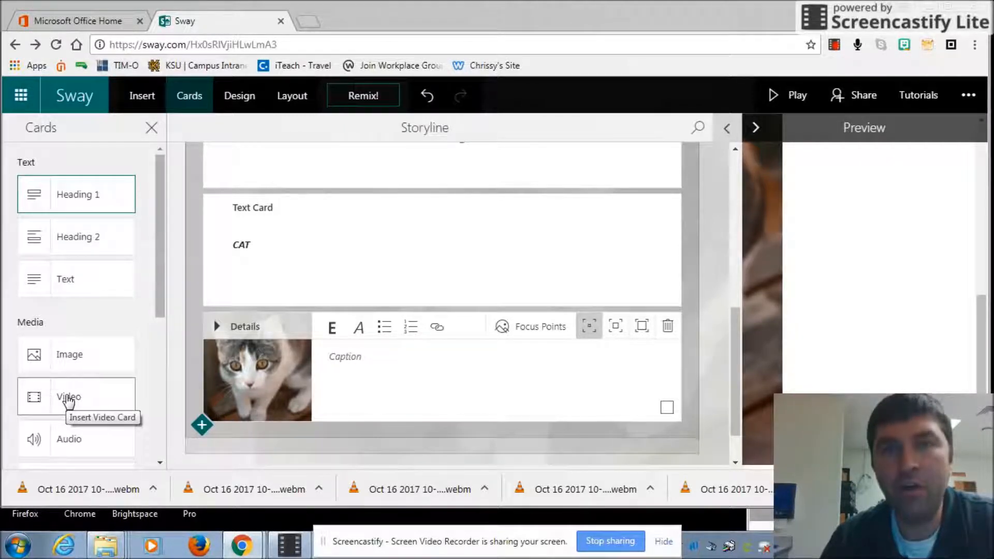
click(68, 398)
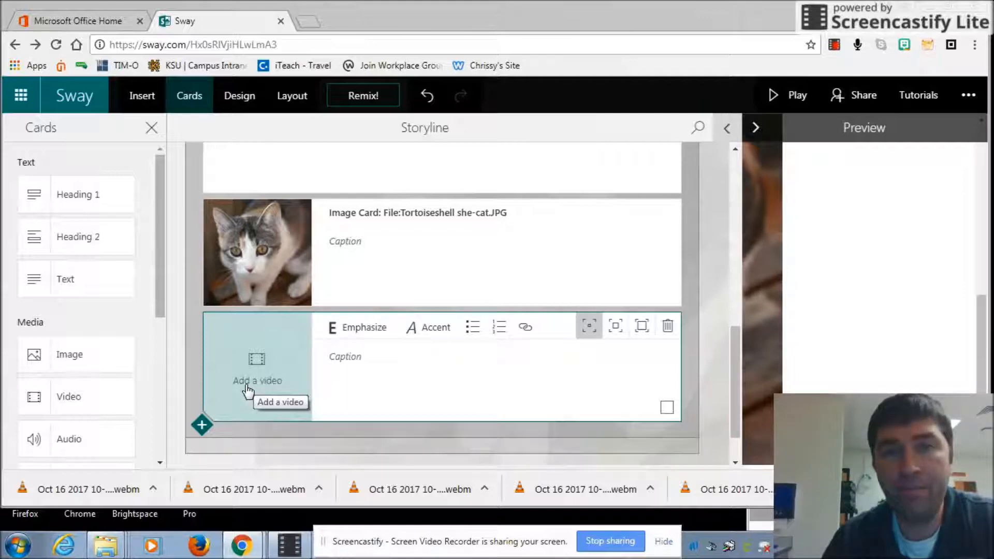
click(256, 360)
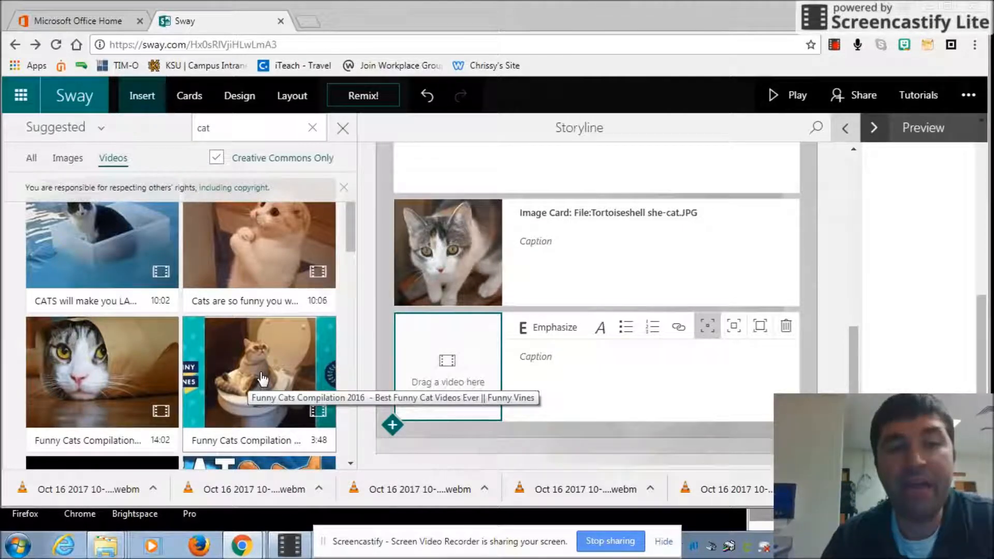
drag(263, 380, 444, 355)
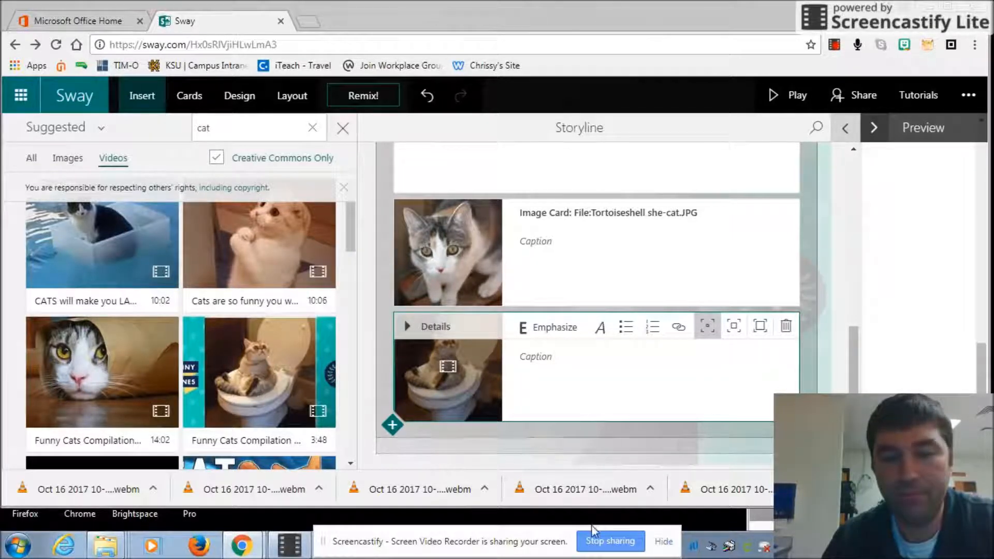
scroll(615, 415, down, 1)
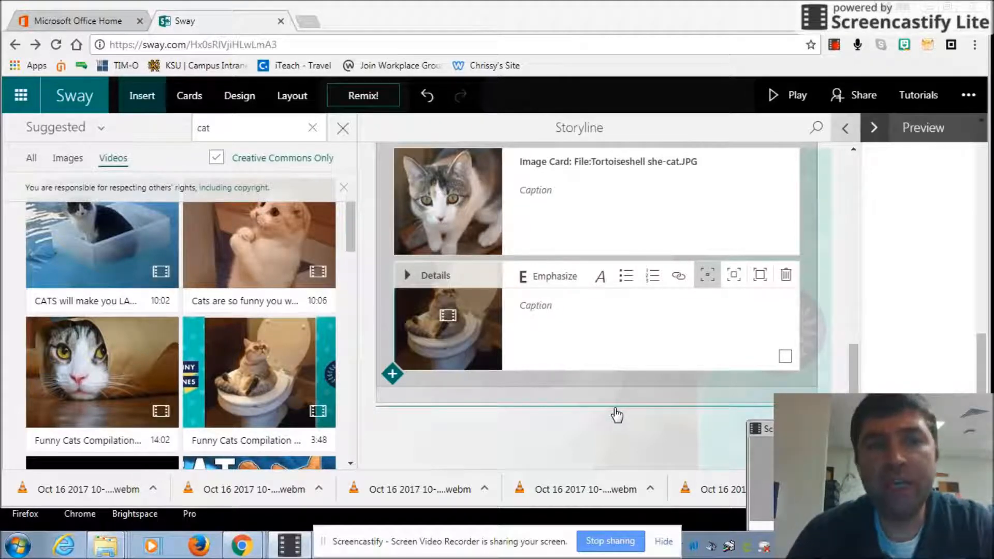
- Browse the variations of the first design style and apply its black-and-white Variation 1 to the Sway
click(251, 106)
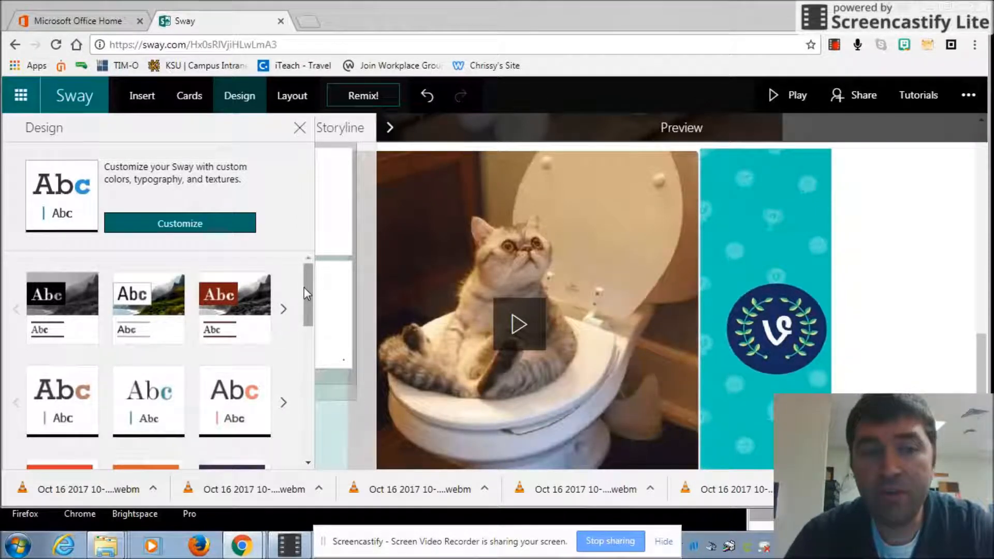
mouse_move(304, 286)
mouse_down()
mouse_move(291, 427)
mouse_move(312, 286)
mouse_up()
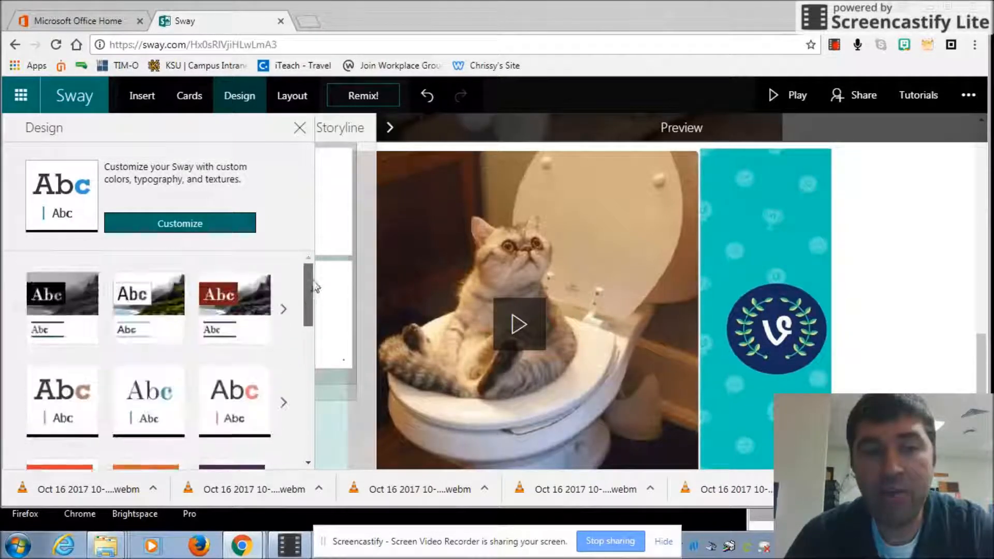
click(284, 311)
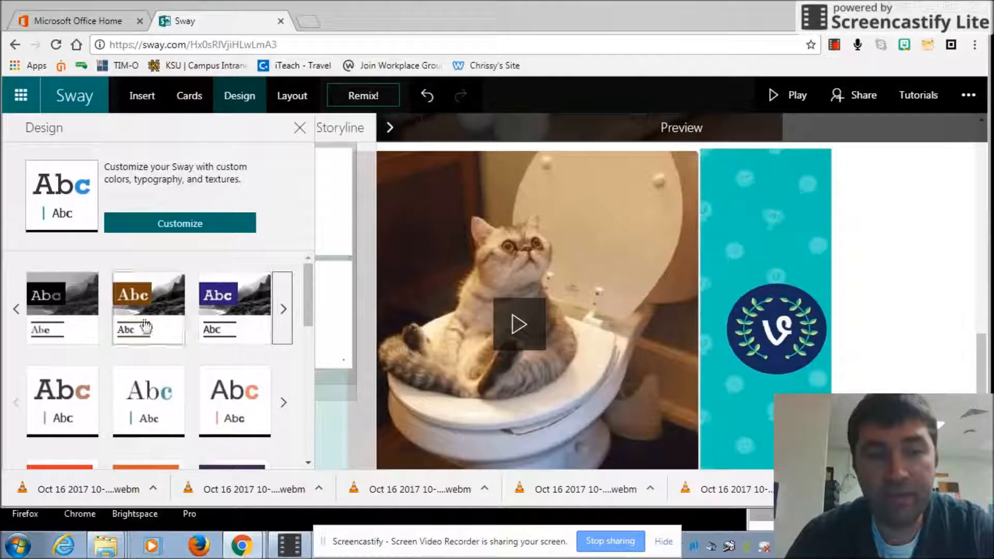
click(285, 311)
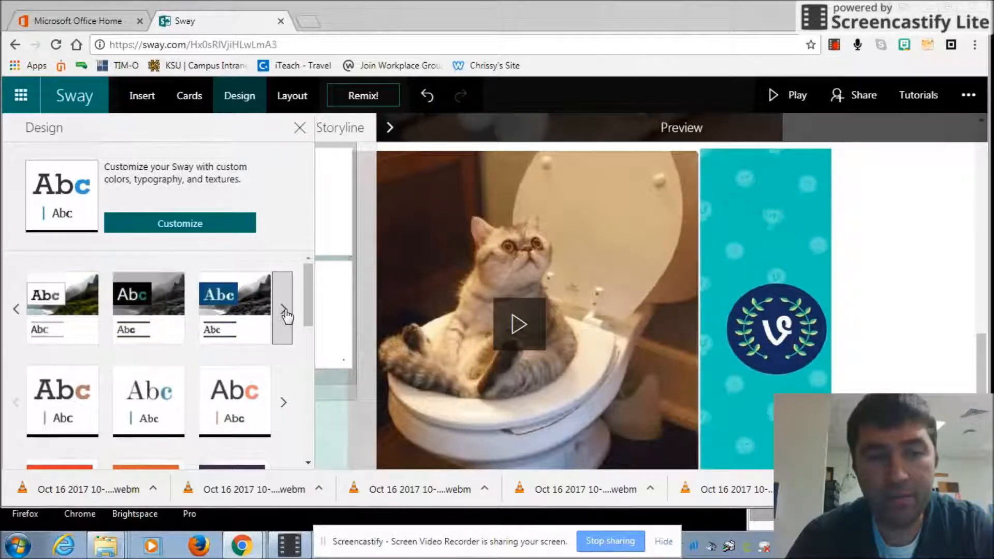
click(17, 311)
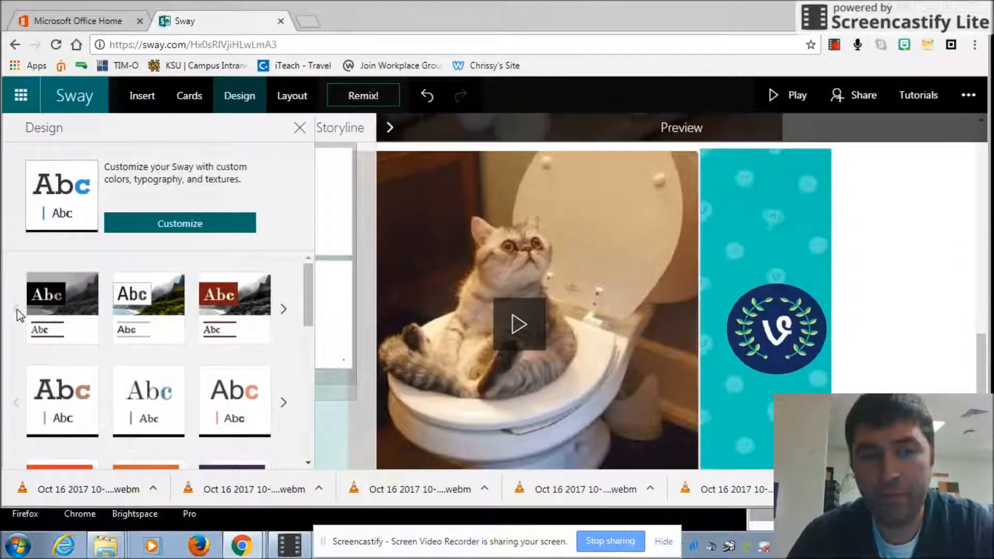
click(70, 303)
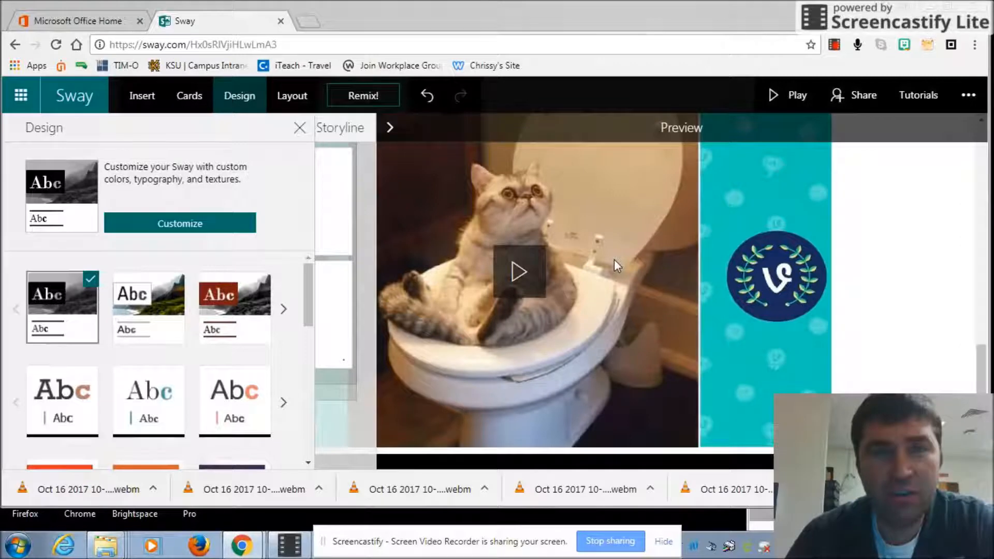
- Review the restyled Sway's title image in the preview and return to the storyline
click(982, 372)
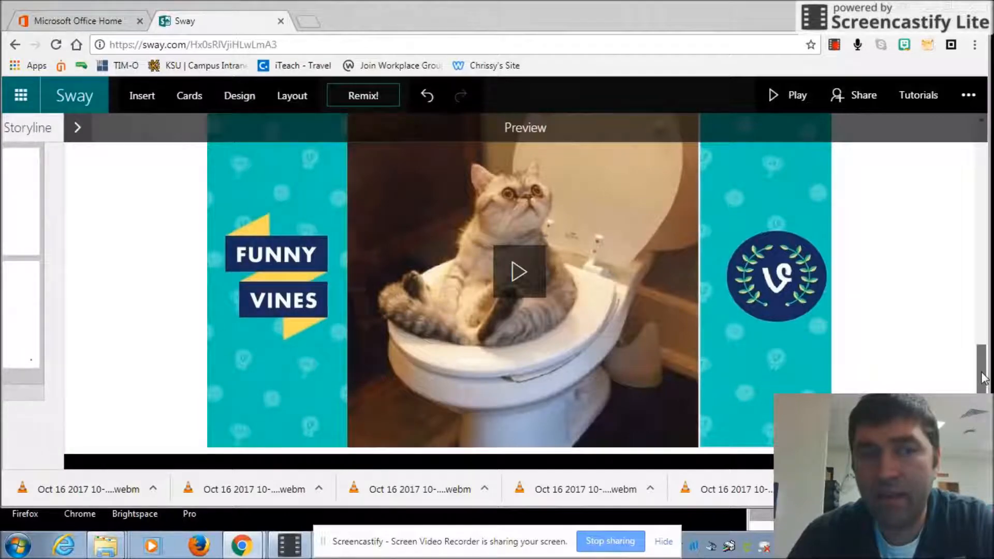
drag(982, 373, 989, 138)
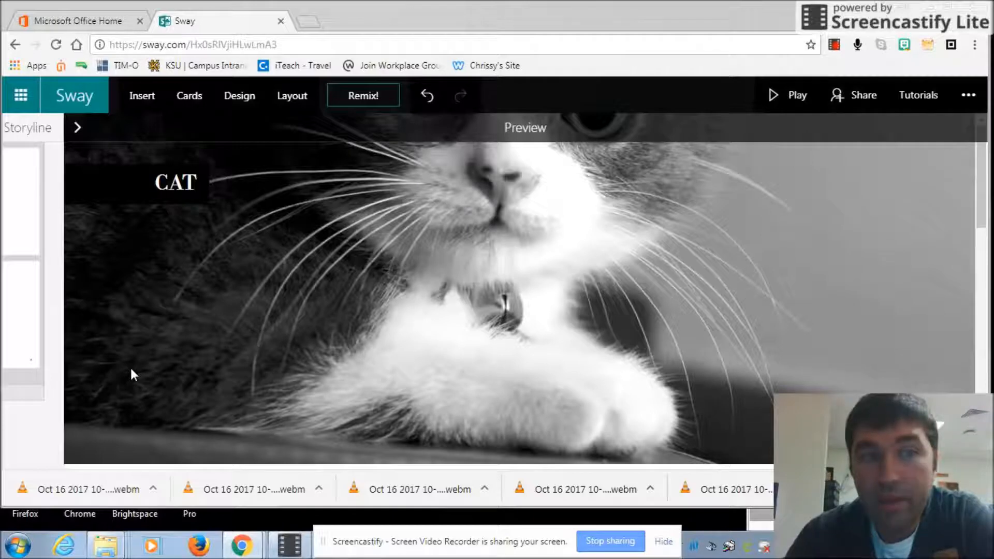
click(78, 129)
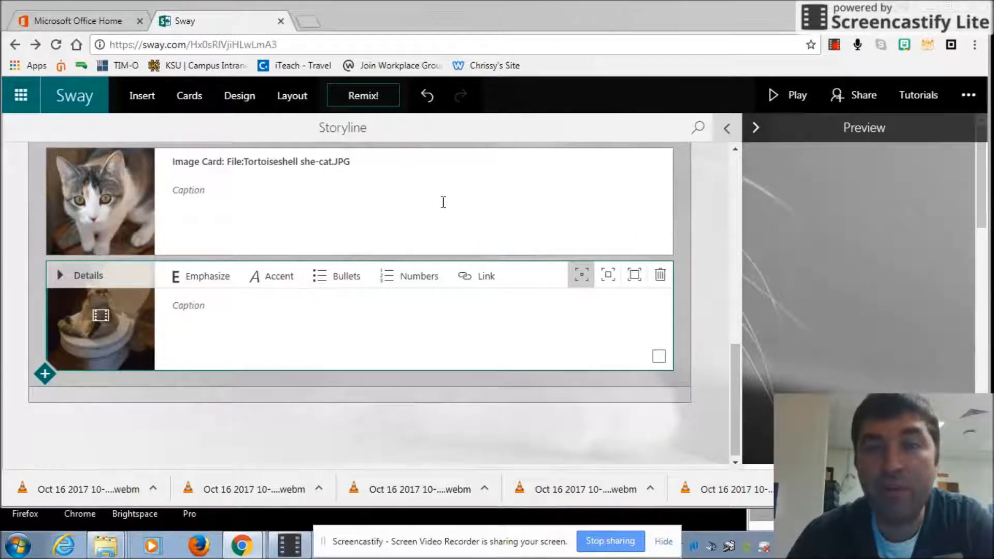
- Apply Variation 2 of the first design style, with the white title box over a colour photo, to the Sway
click(727, 129)
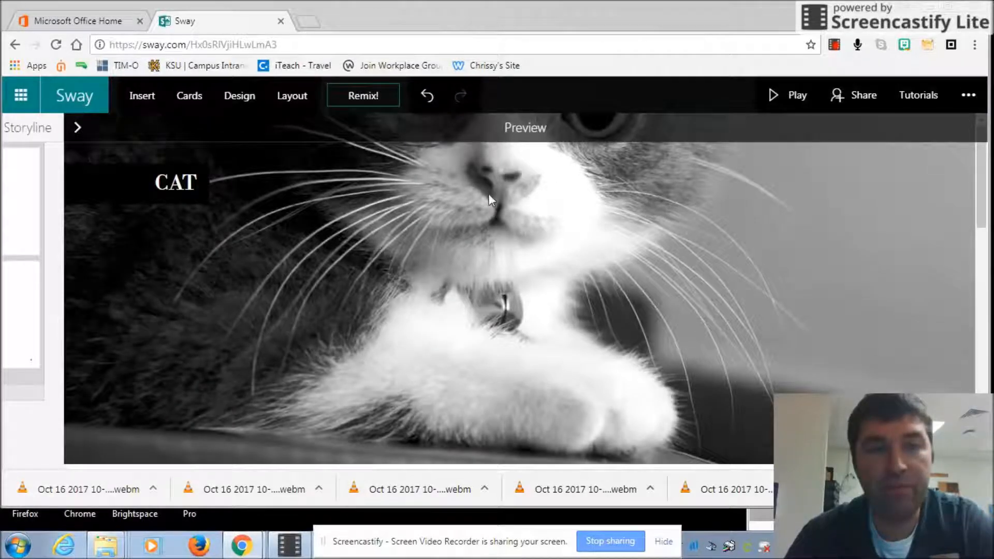
click(233, 103)
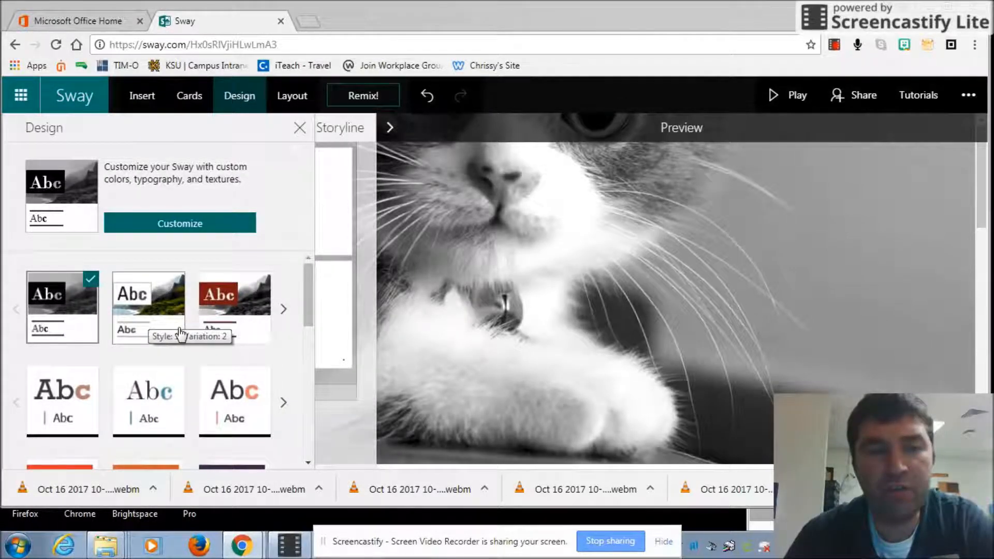
click(161, 304)
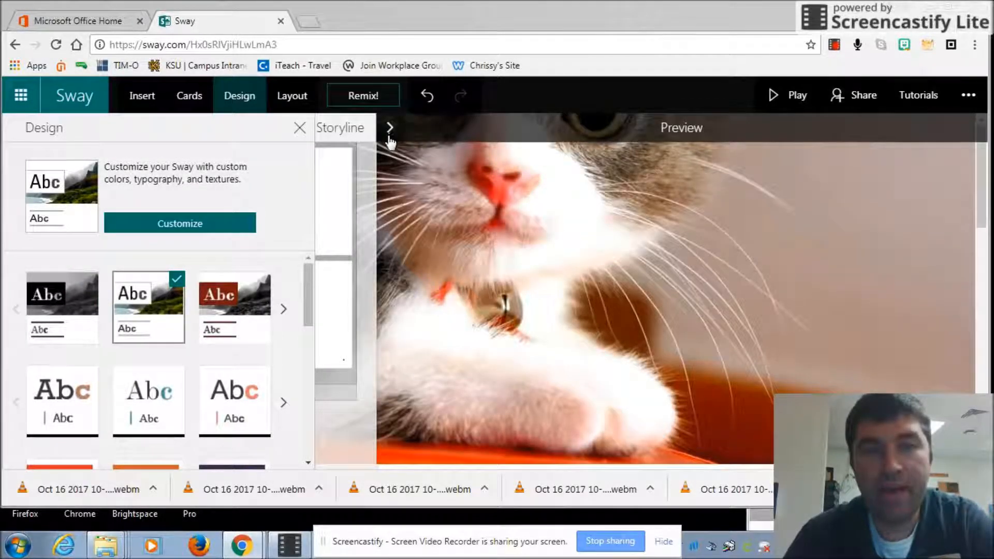
- Review the title image and CAT title box in the preview, and return to the storyline
click(572, 215)
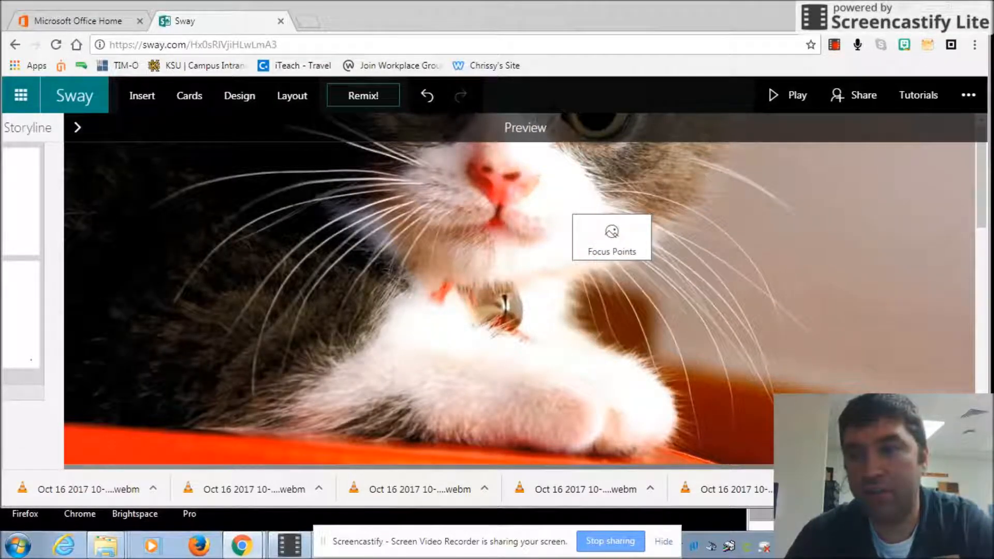
mouse_move(985, 181)
mouse_down()
mouse_move(985, 201)
mouse_move(984, 167)
mouse_up()
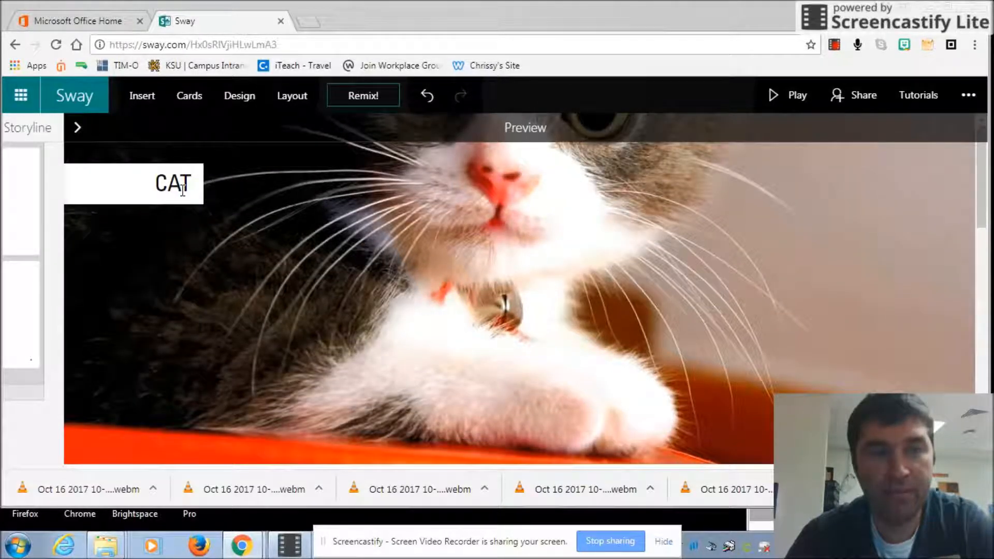
click(77, 127)
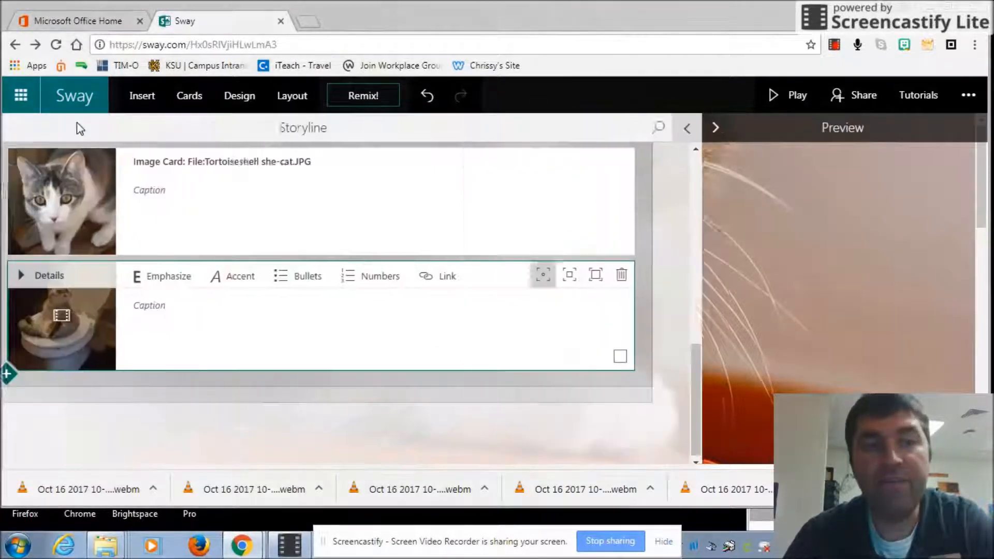
- Look at the color customization options for the design, and apply the first style's black-and-white Variation 1 to the Sway
click(234, 105)
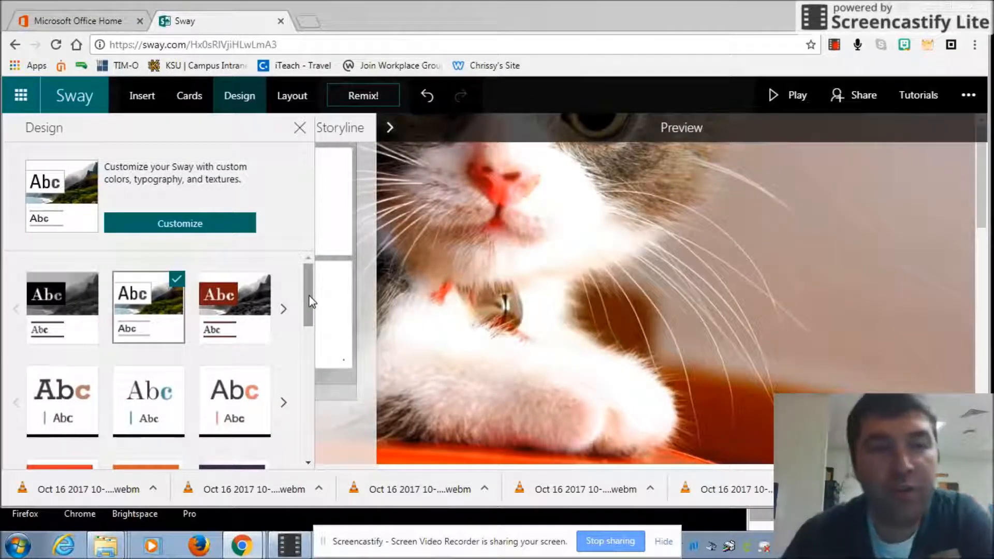
click(201, 233)
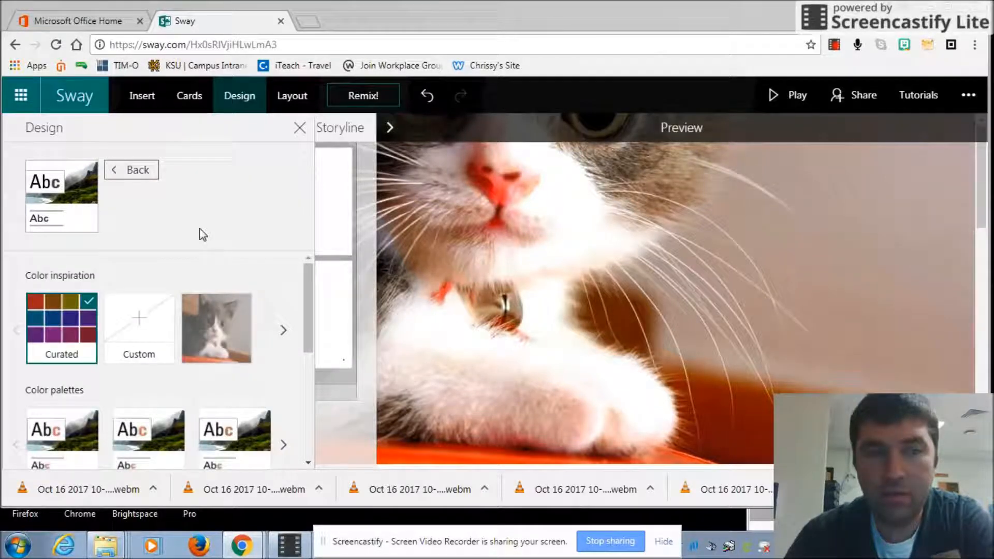
click(85, 336)
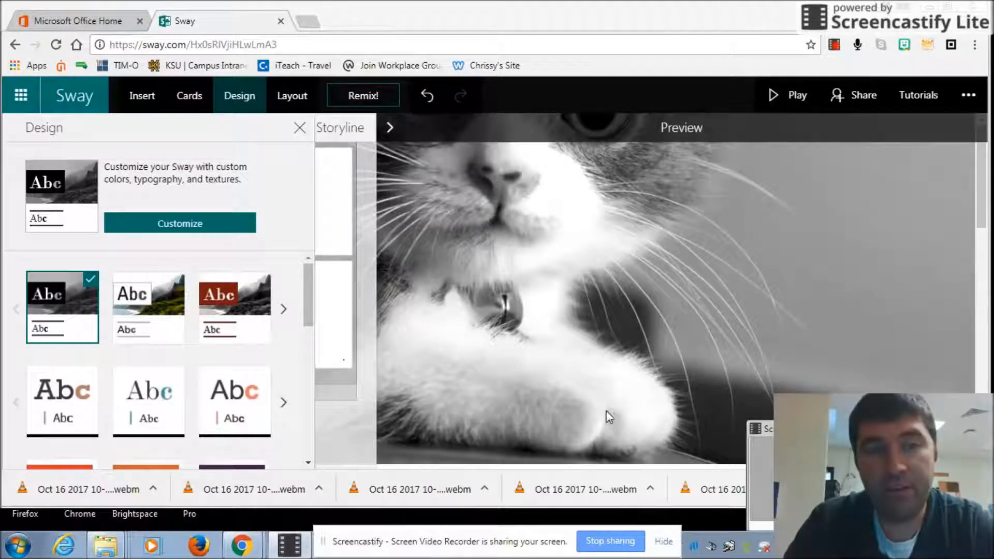
- Show the available layouts and review the vertically scrolling Sway in the preview
click(291, 97)
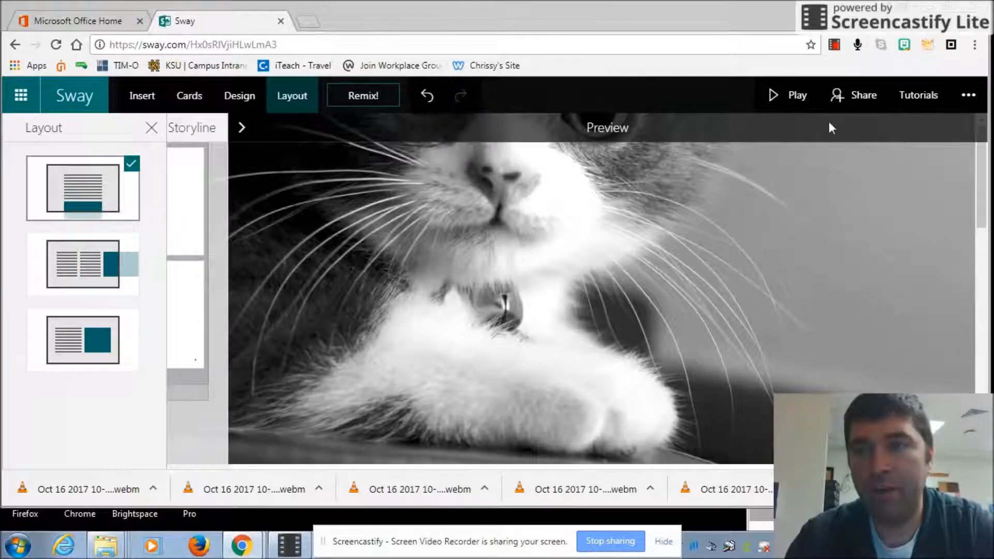
click(984, 169)
mouse_move(985, 169)
mouse_down()
mouse_move(967, 288)
mouse_move(978, 373)
mouse_move(983, 186)
mouse_up()
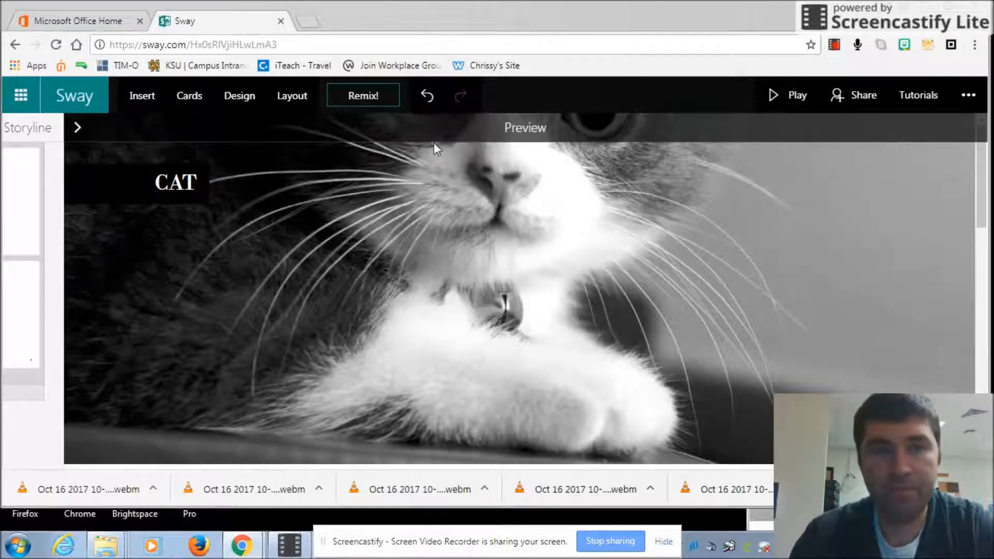
- Apply the horizontally scrolling layout to the Sway and look through its image and video in the preview
click(289, 99)
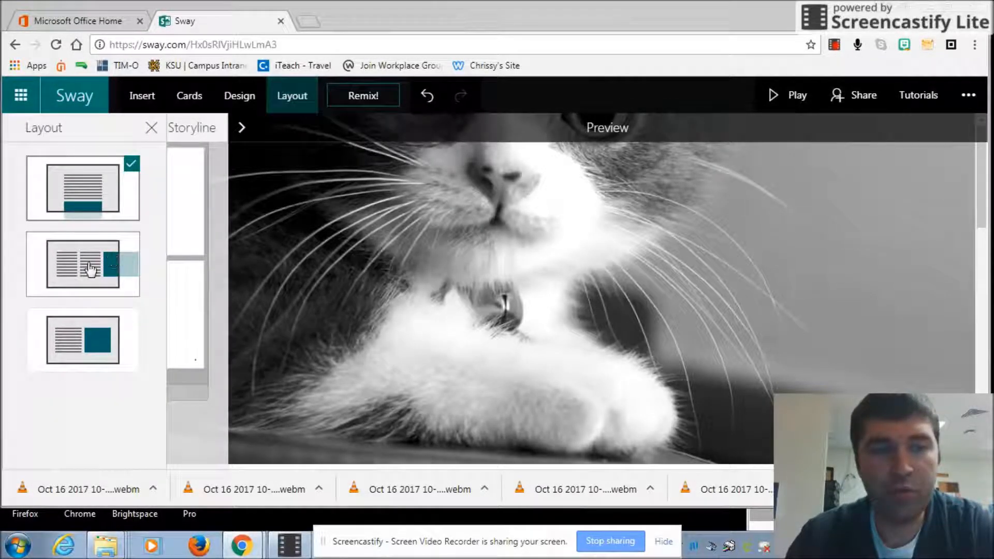
click(90, 268)
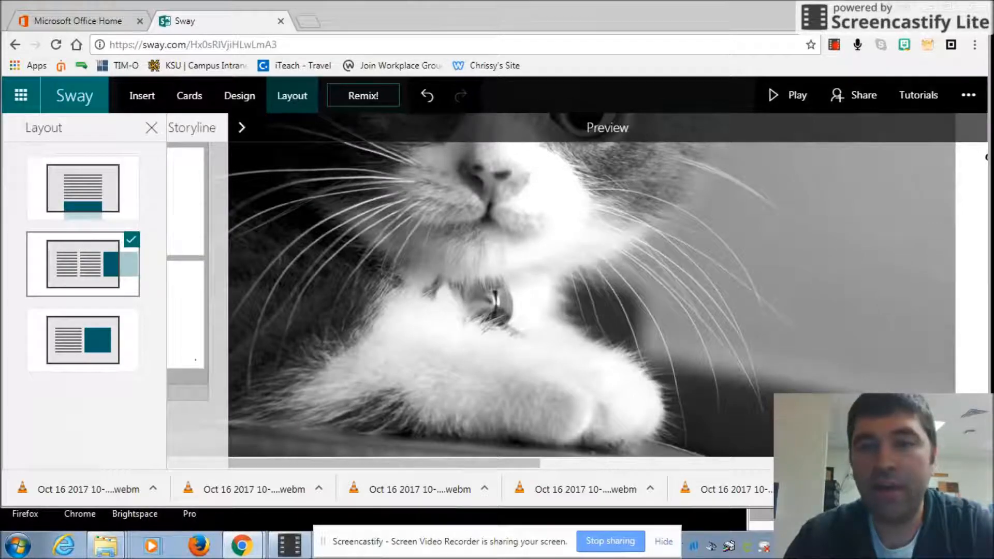
scroll(608, 299, down, 10)
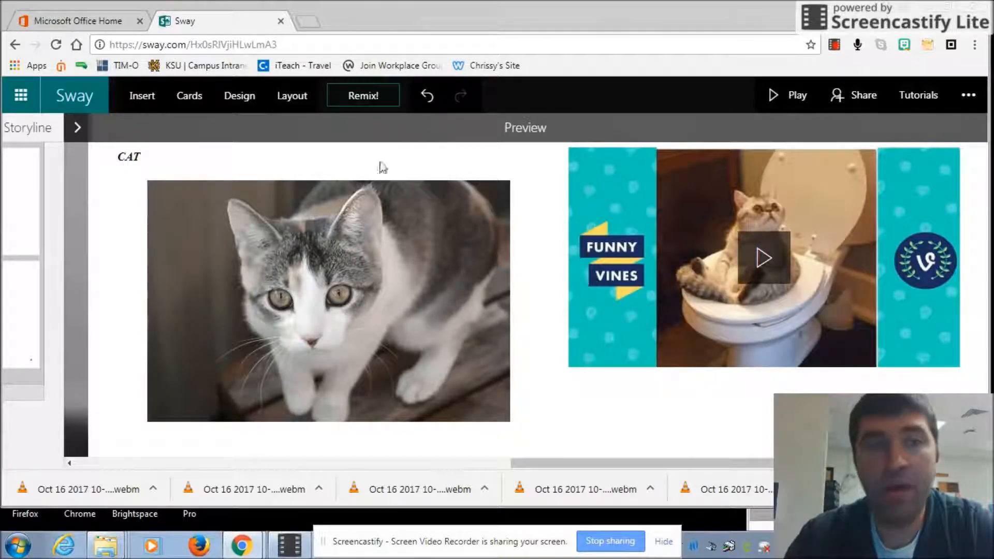
- Page through the Sway preview in the layout optimized for presentation, and restore the vertically scrolling layout
click(289, 103)
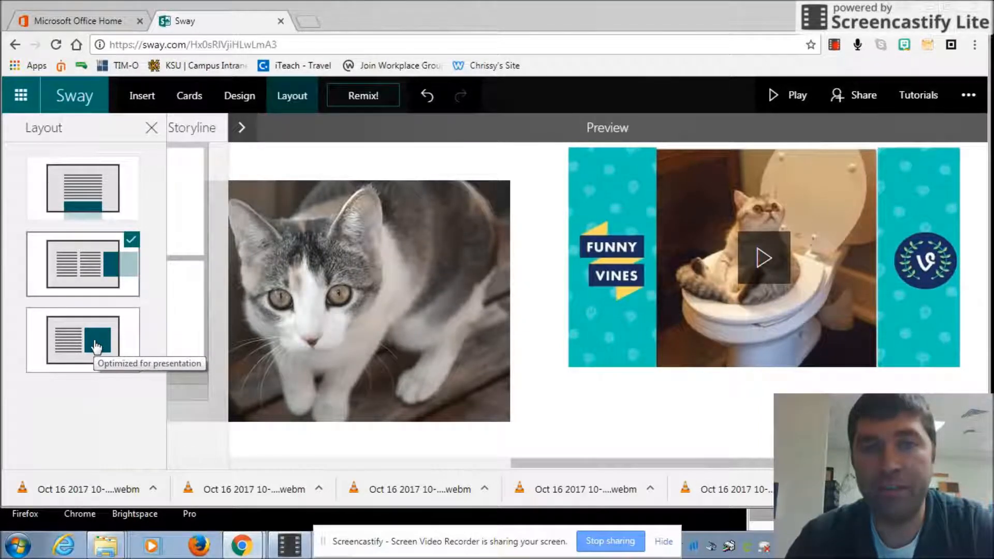
click(95, 346)
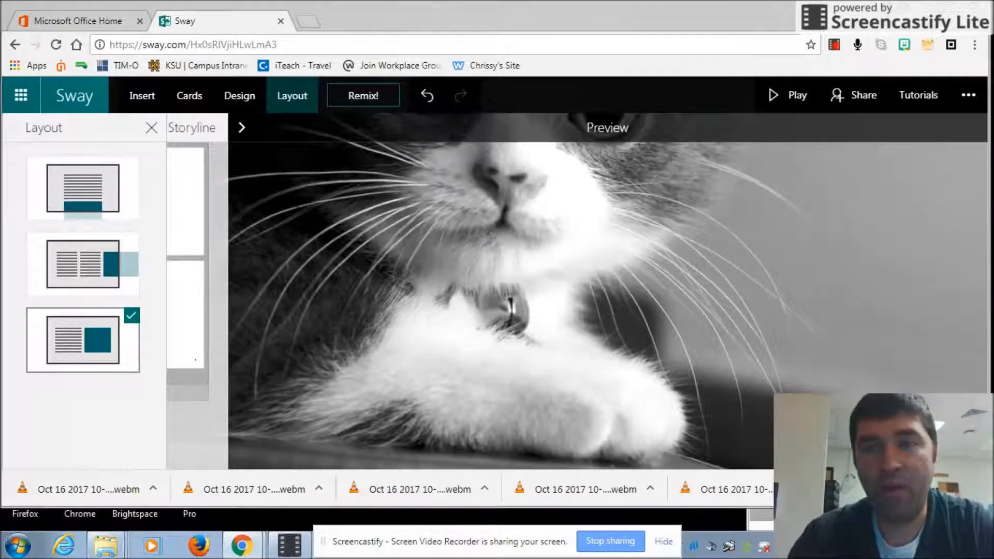
click(965, 450)
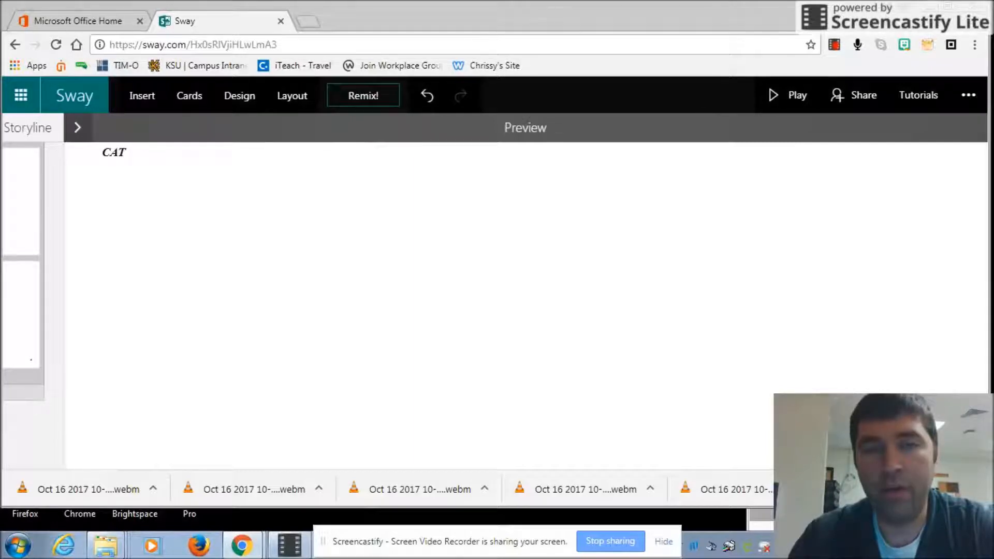
click(966, 449)
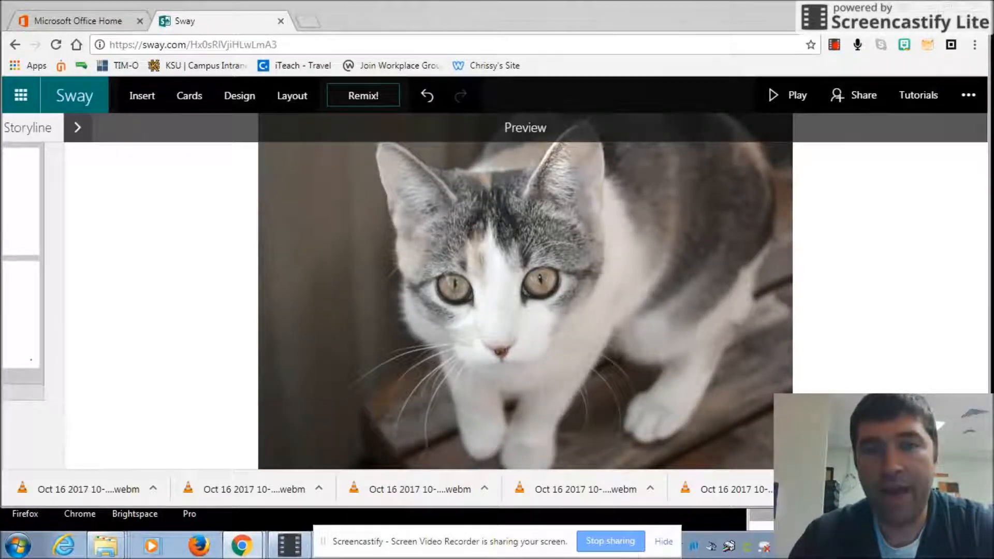
click(966, 450)
click(933, 449)
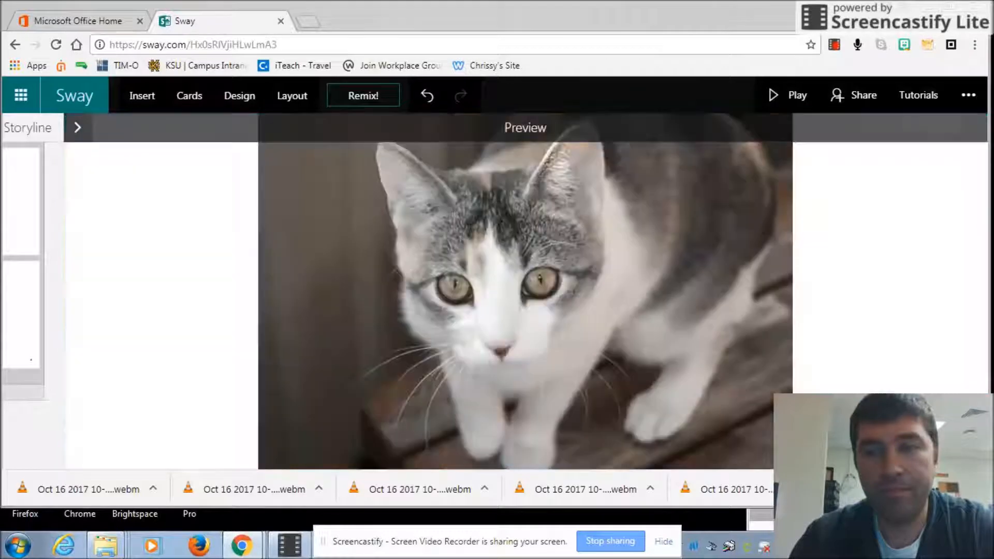
click(933, 449)
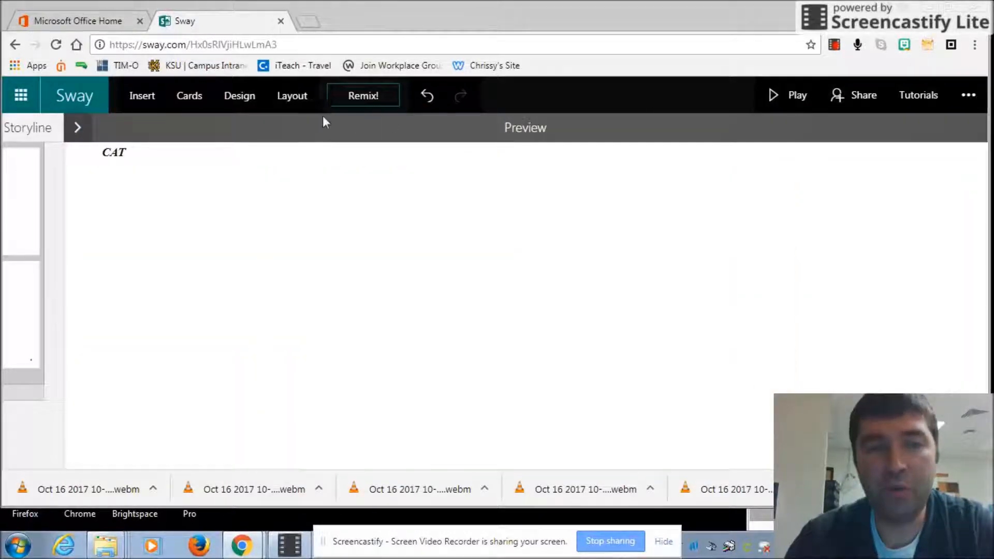
click(280, 101)
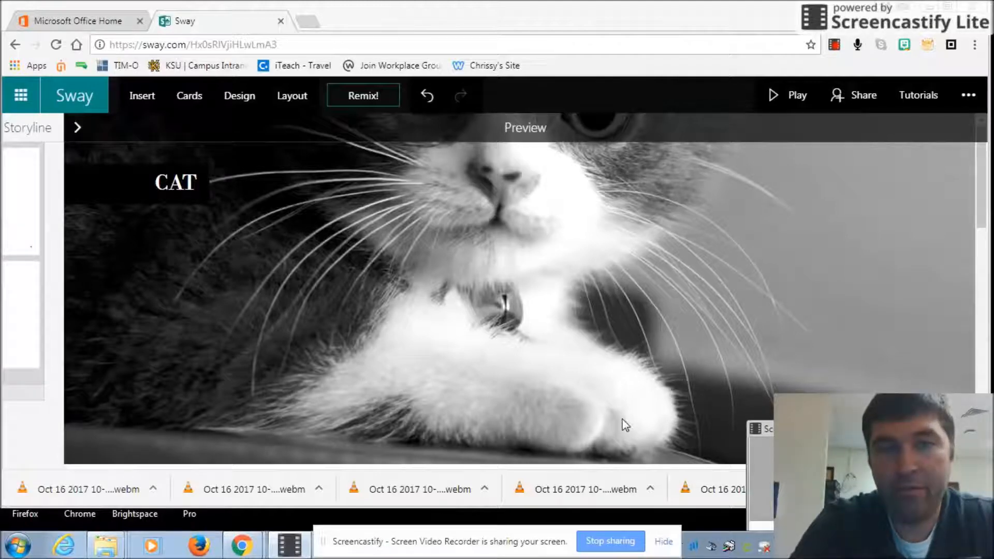
- Remix the Sway's design and layout twice, and undo both remixes
click(372, 101)
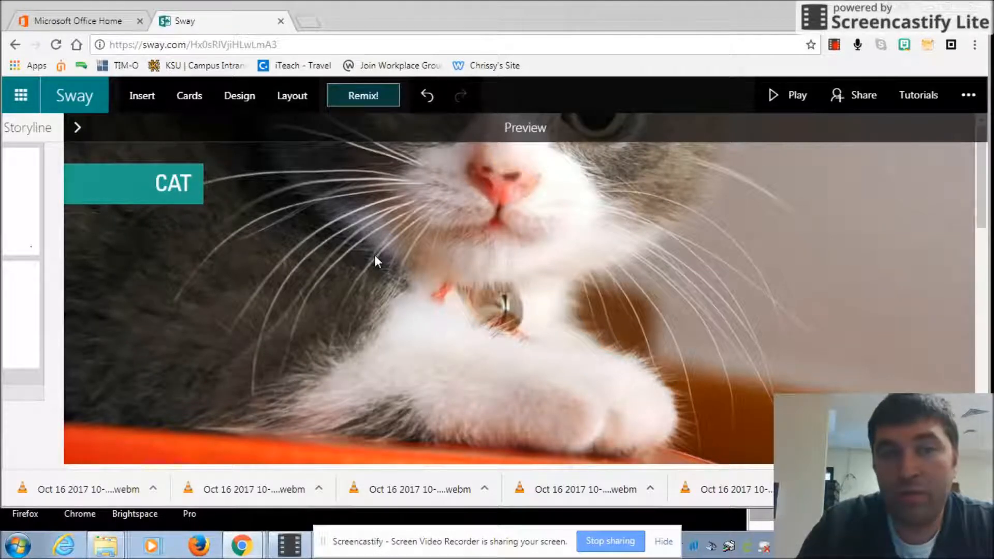
click(375, 101)
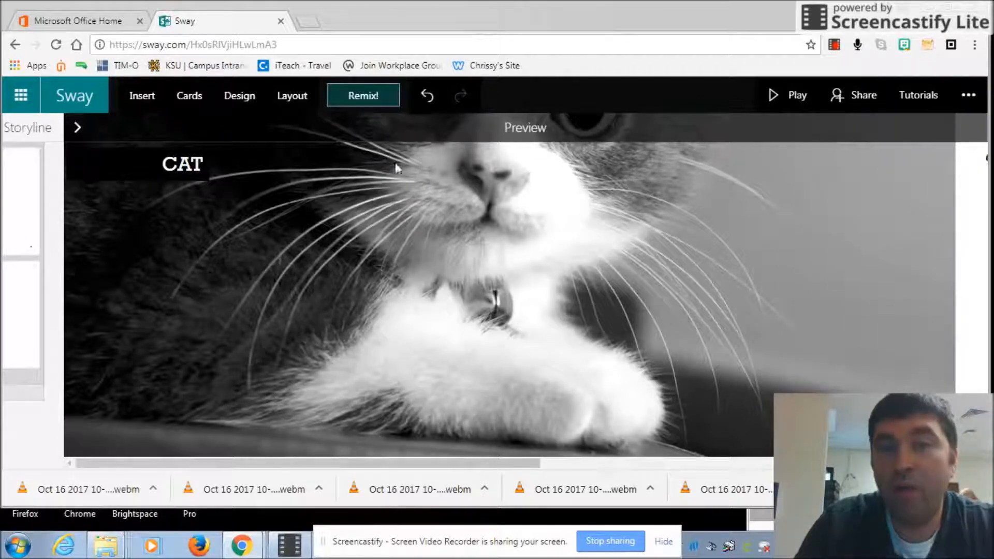
click(427, 98)
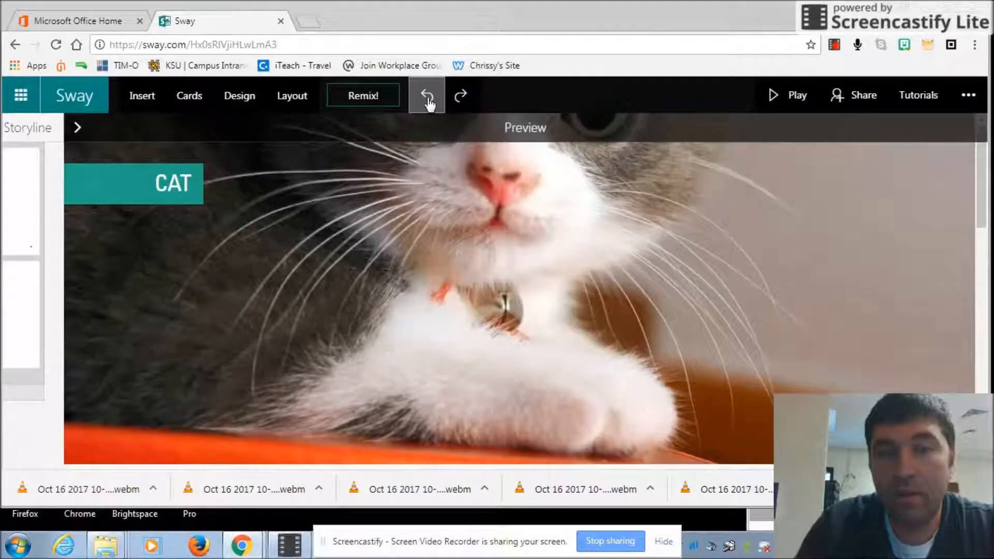
click(427, 98)
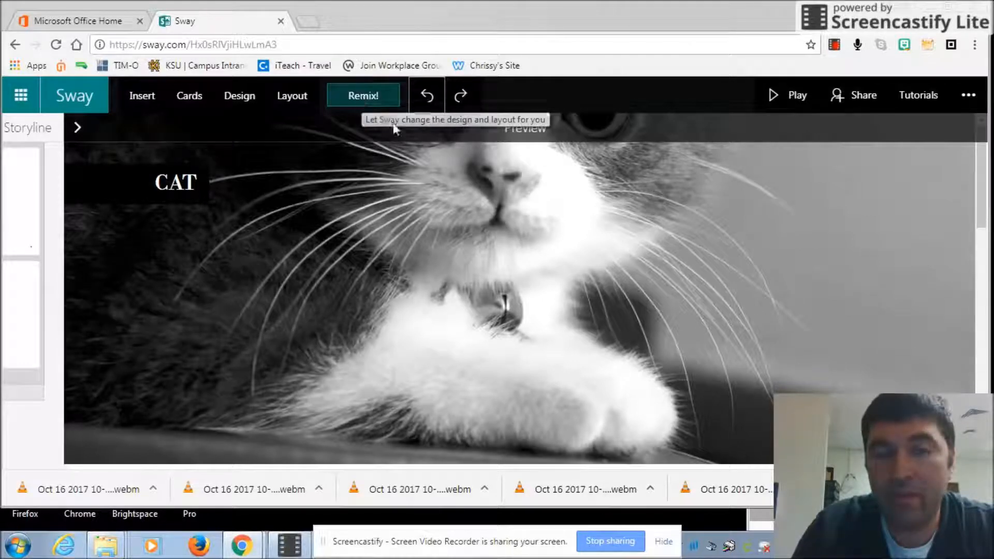
click(432, 103)
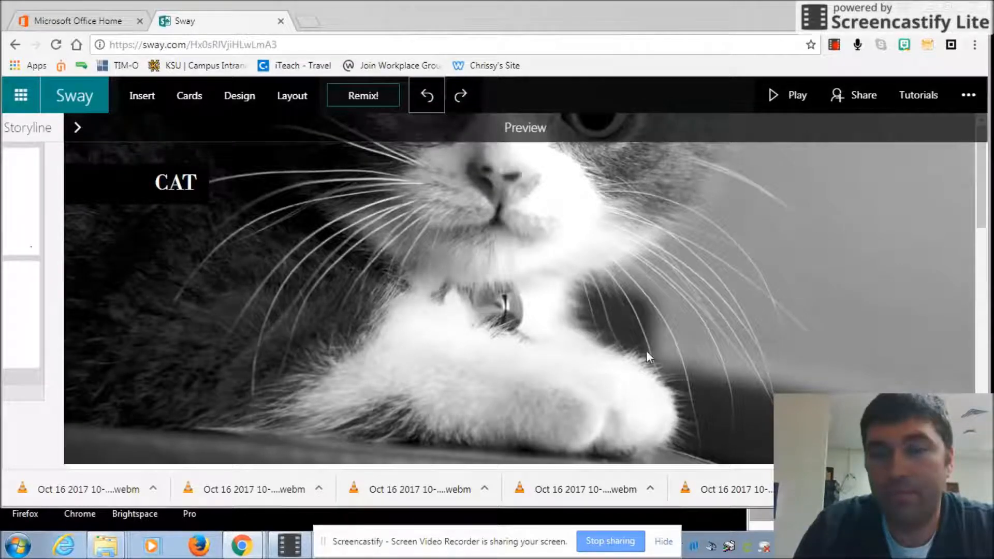
click(610, 541)
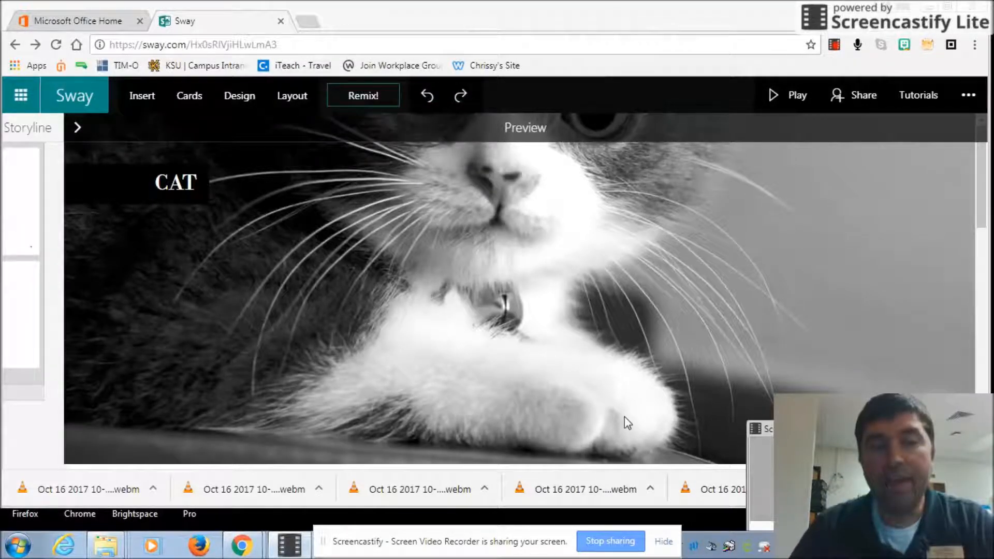
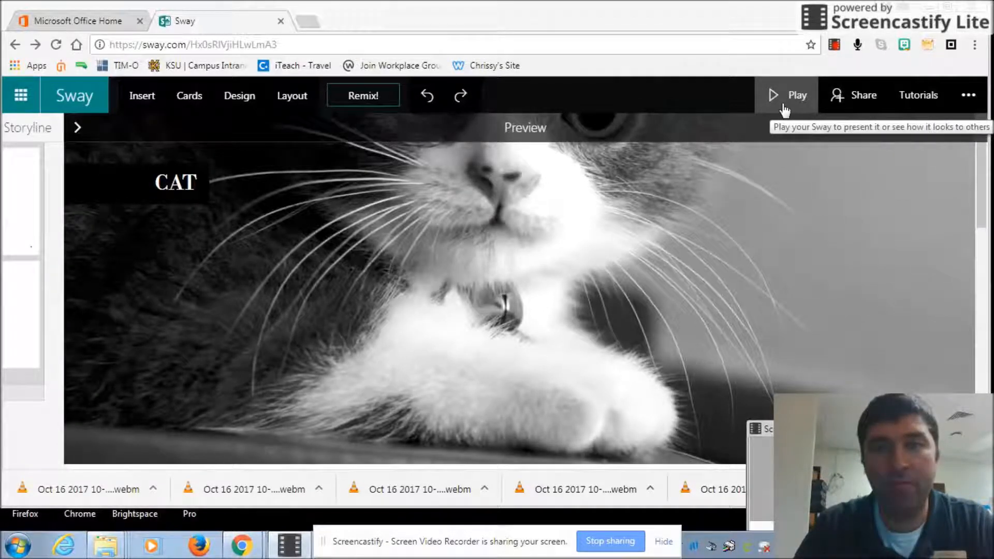
- Play the Sway and view its title image in the vertically scrolling layout
click(783, 105)
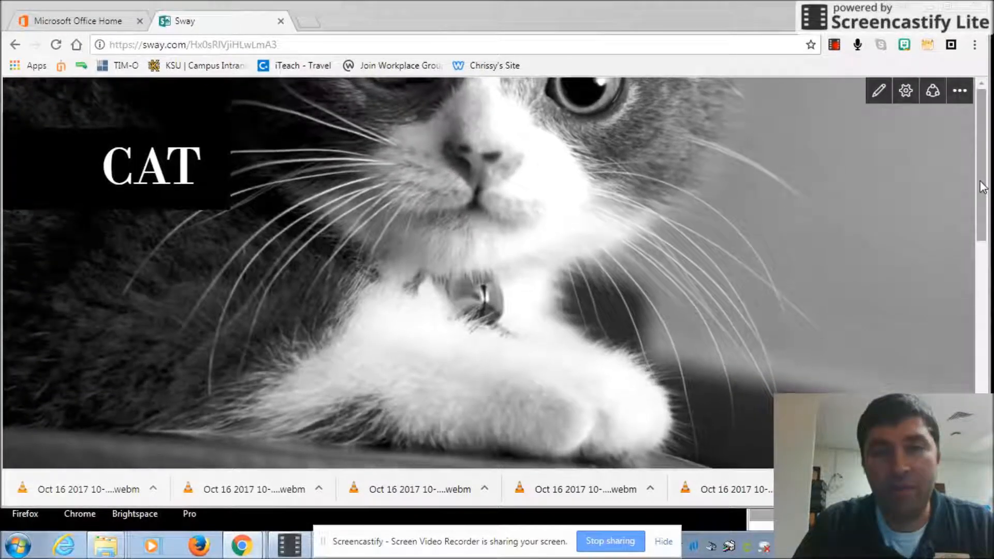
mouse_move(982, 186)
mouse_down()
mouse_move(969, 355)
mouse_move(981, 180)
mouse_up()
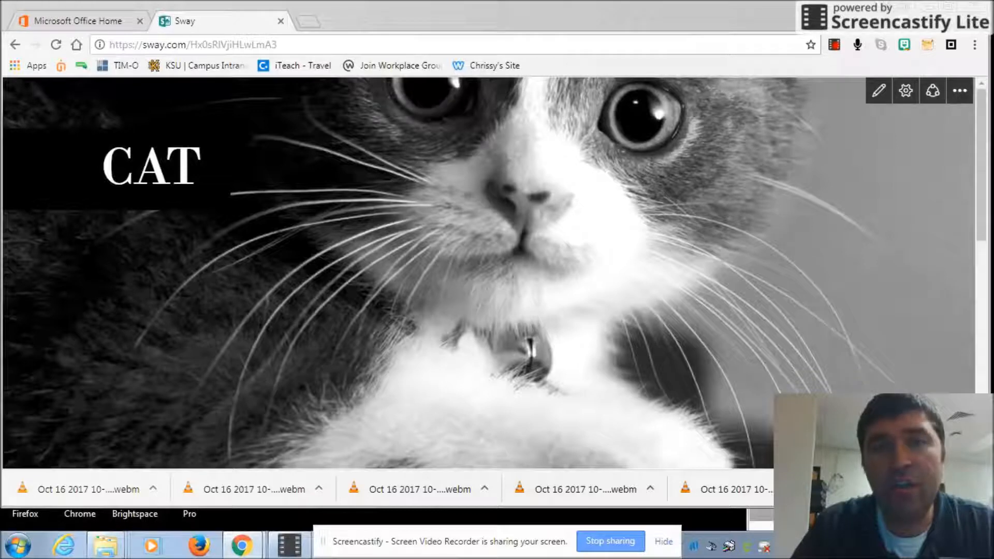
- Switch the playing Sway to the horizontally scrolling layout, and look through it to the end and back to the title
click(905, 96)
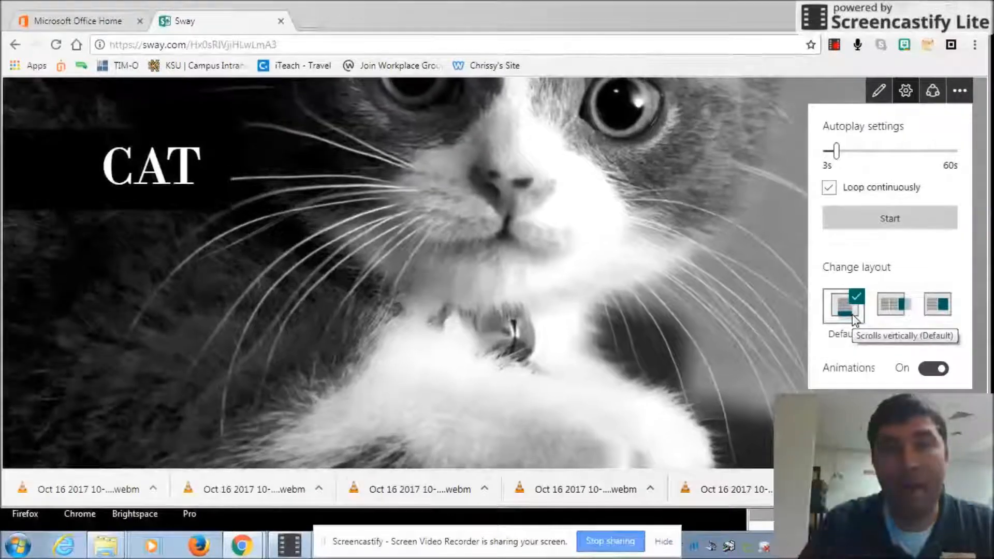
click(903, 312)
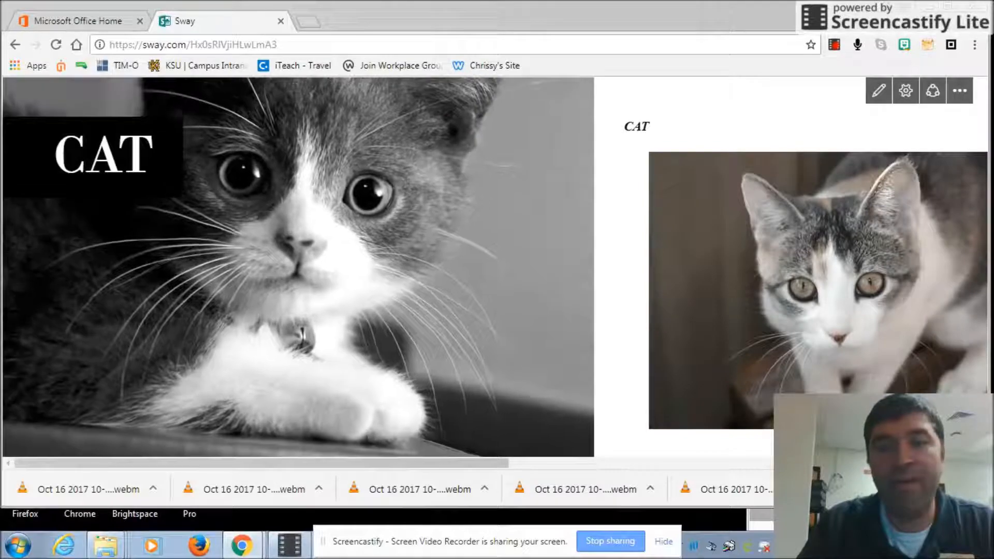
scroll(495, 267, right, 10)
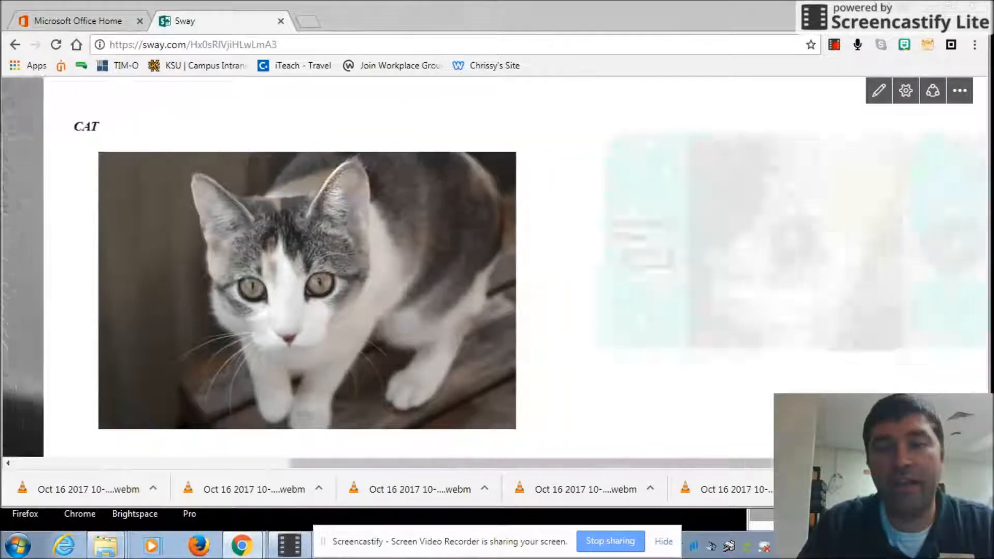
scroll(494, 267, right, 7)
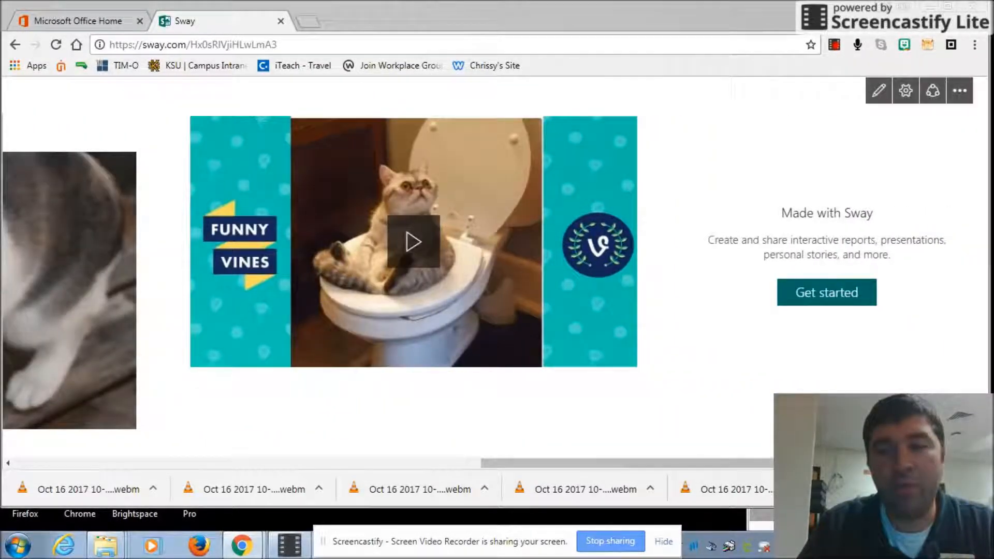
scroll(495, 267, left, 6)
scroll(495, 267, left, 11)
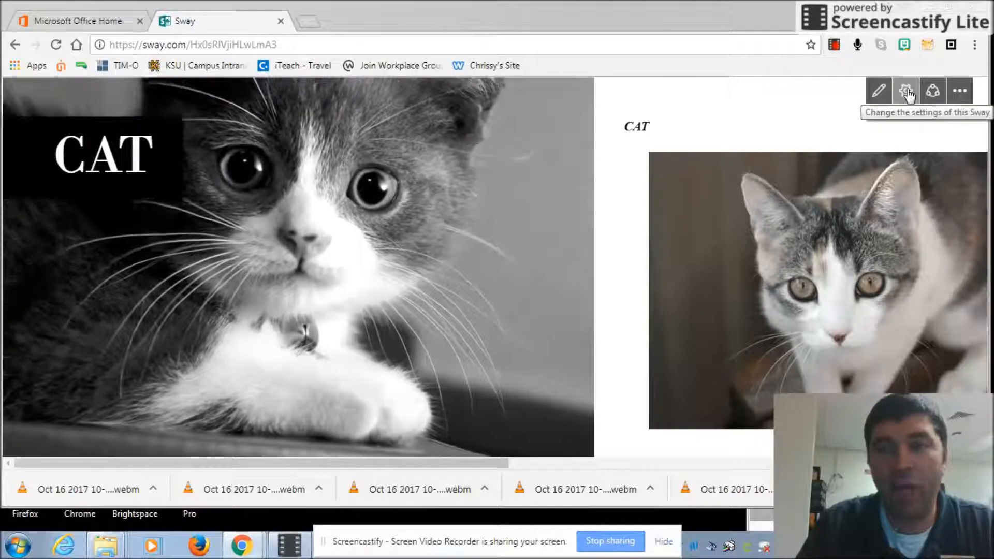
- Switch the playing Sway to the layout optimized for presentation and advance to the slide after the title
click(906, 92)
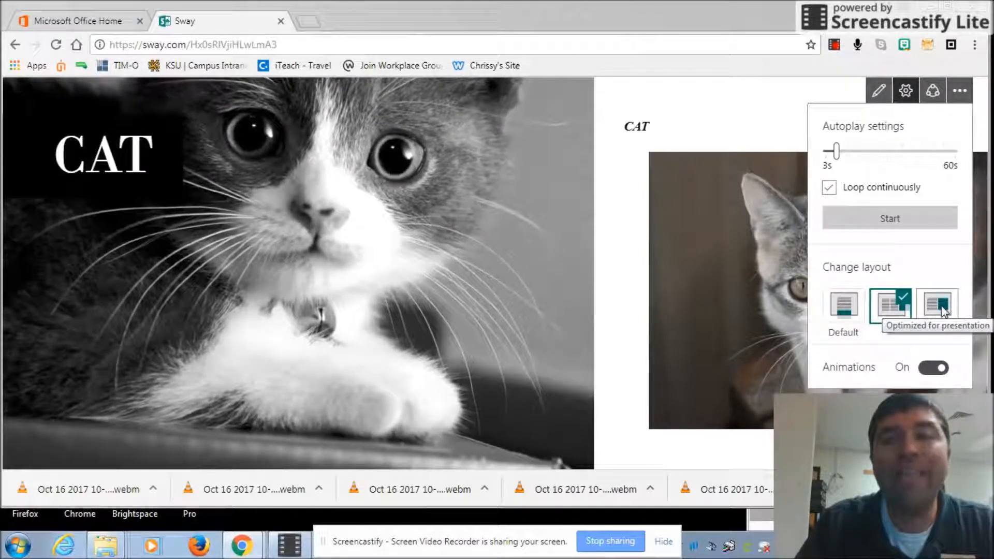
click(941, 309)
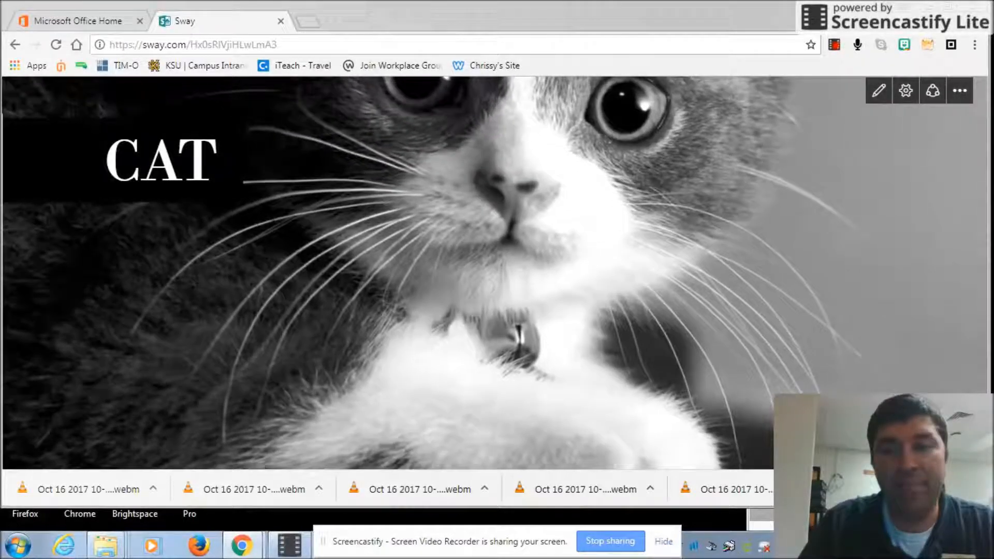
key(Right)
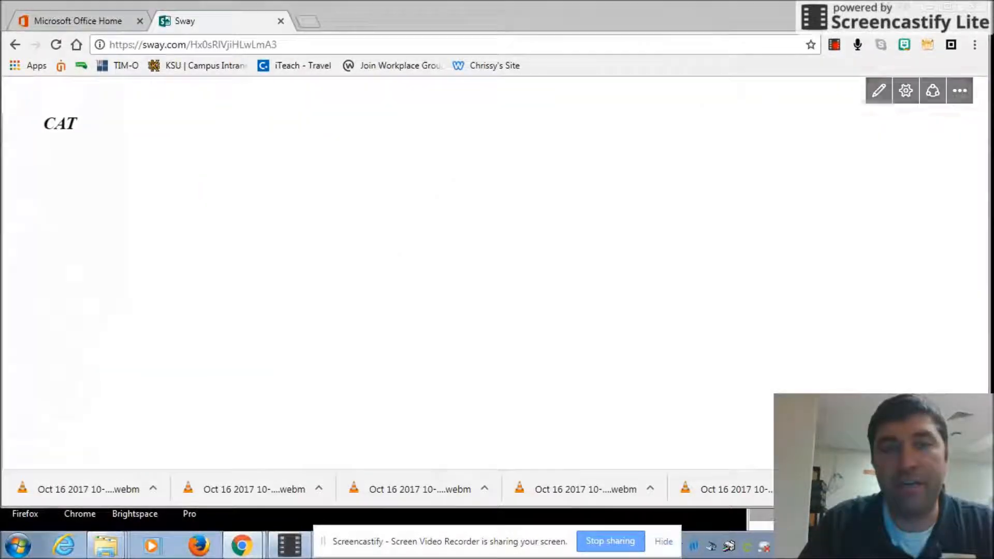
- Advance the playing Sway through the cat image to the video slide, and go back to the cat image
key(Right)
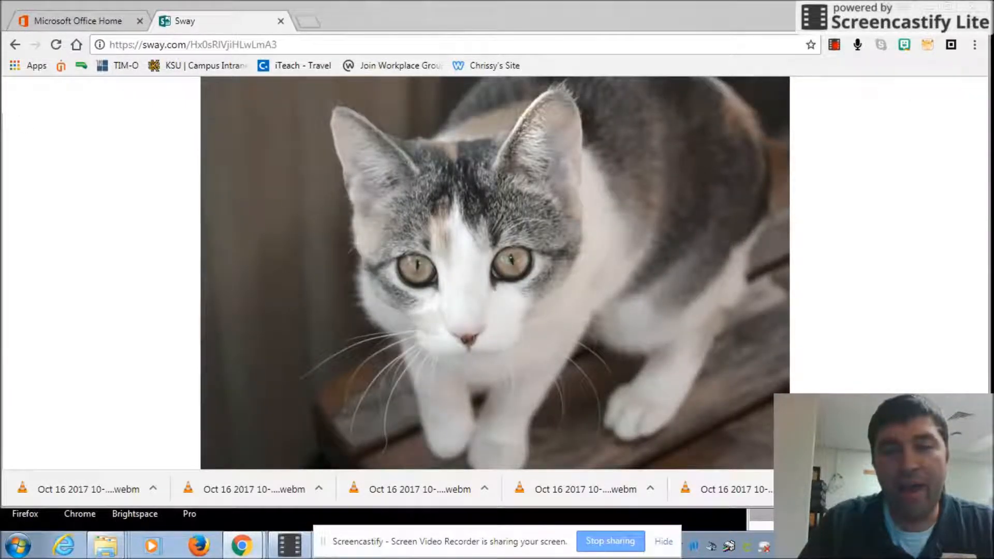
key(Right)
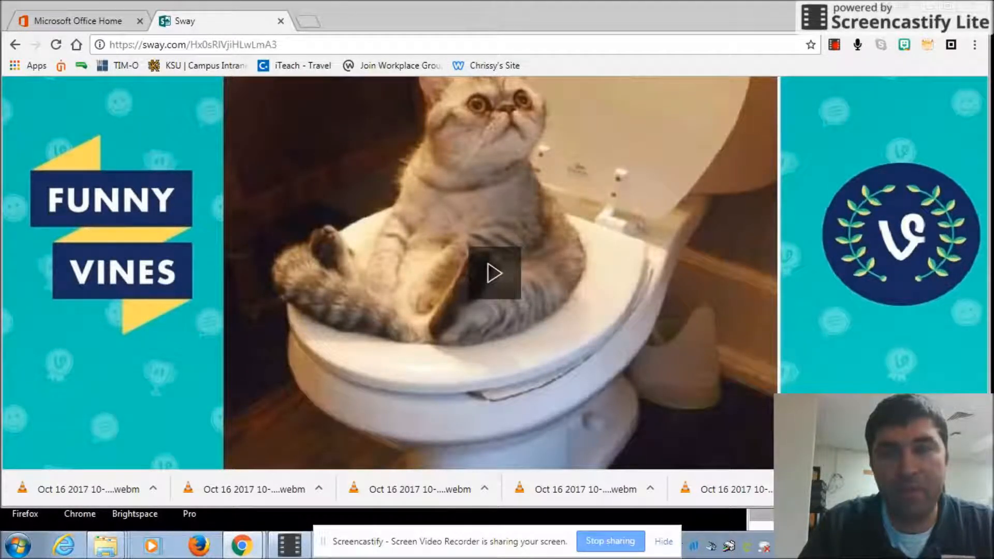
key(Left)
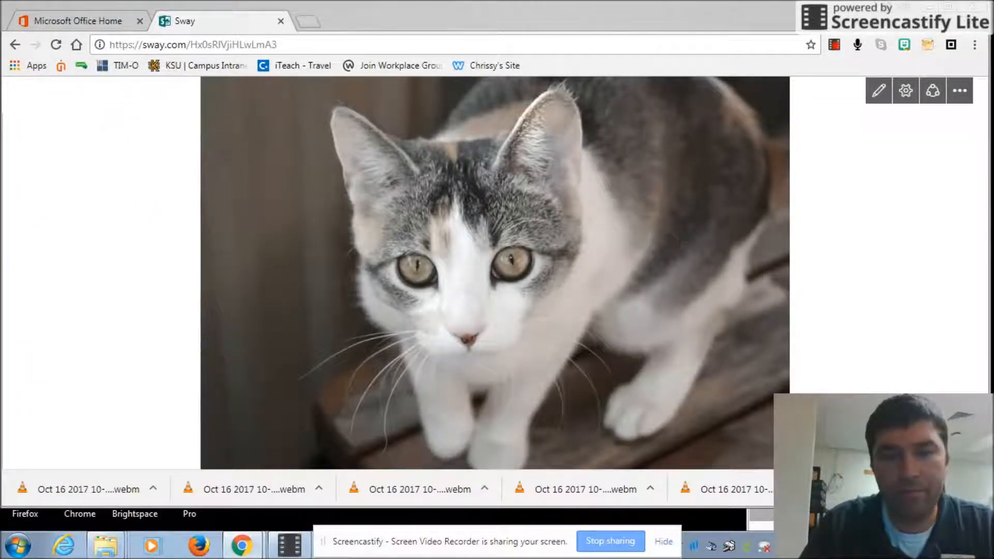
click(630, 549)
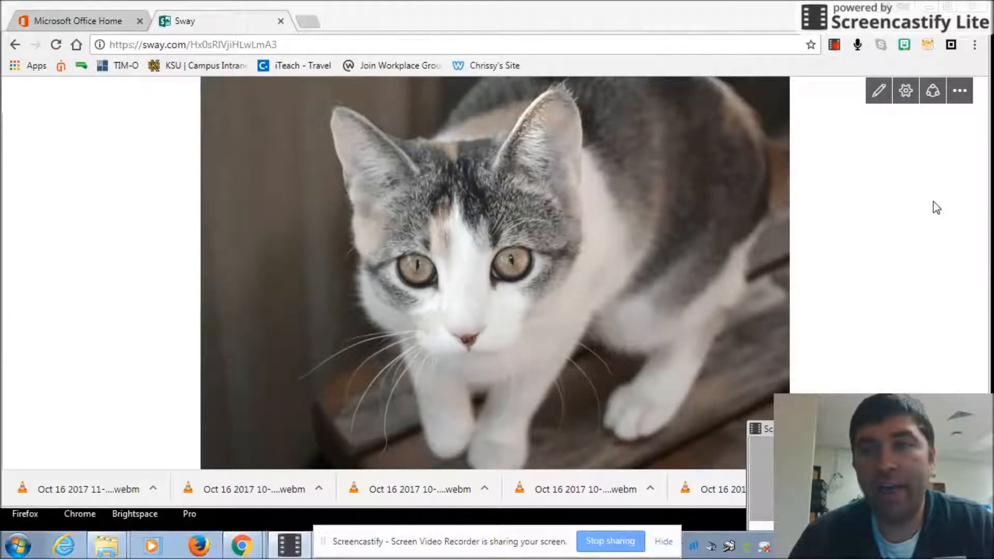
- Return to editing the Sway, show its Storyline, and delete the empty Heading 2 card above the CAT text card
click(880, 96)
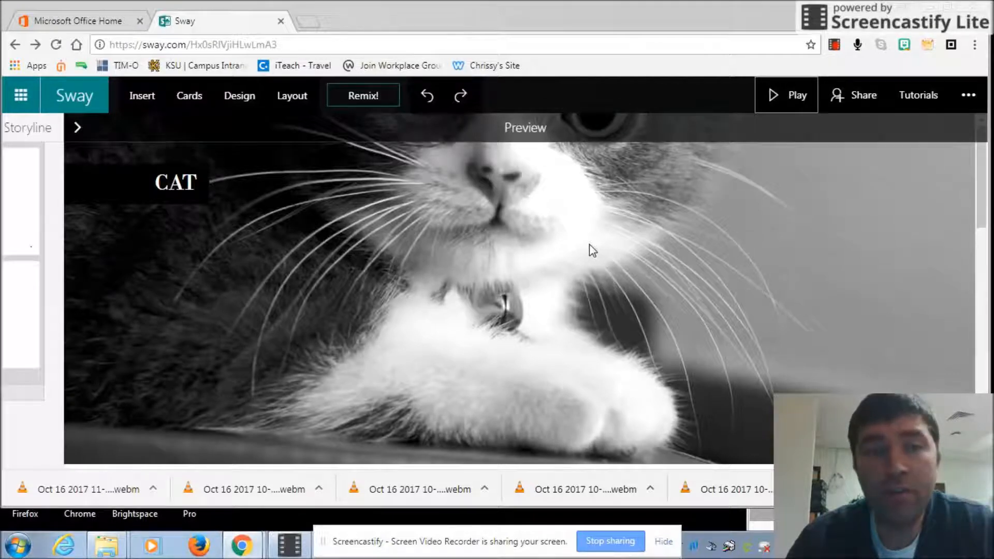
click(78, 130)
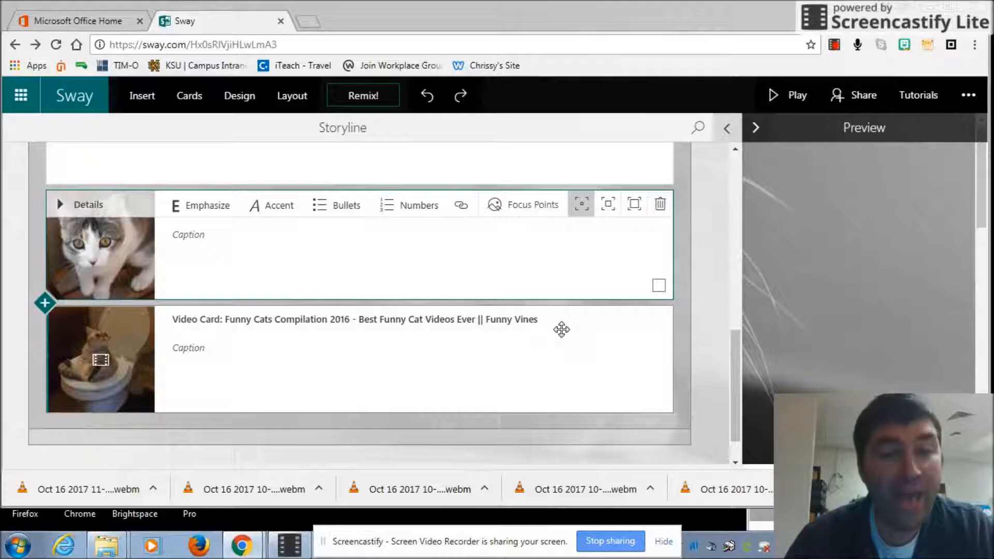
click(410, 357)
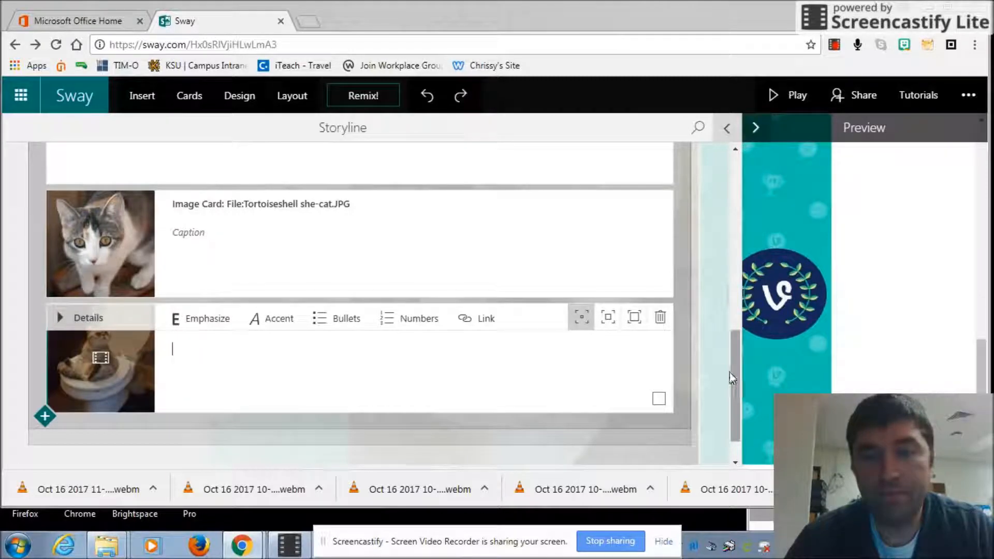
drag(733, 369, 726, 282)
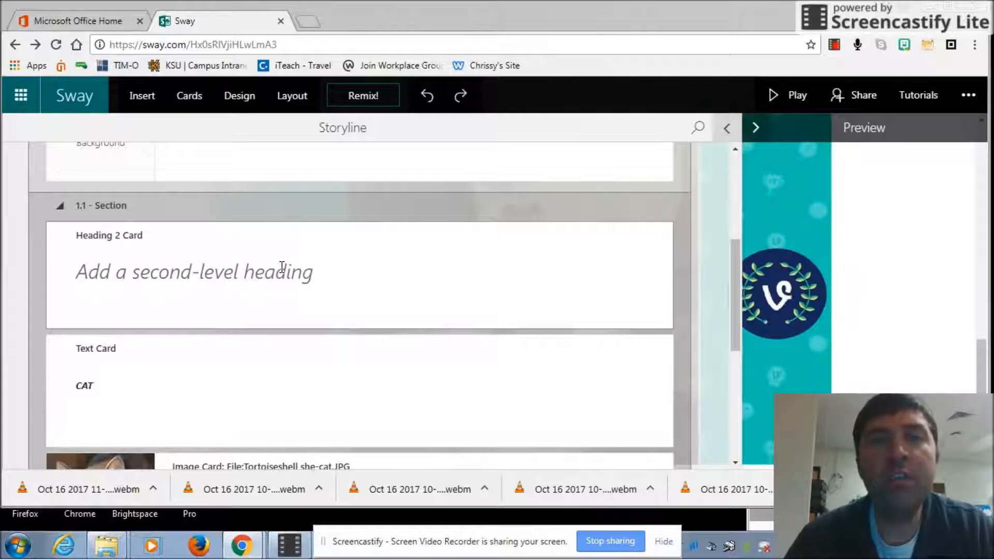
click(401, 269)
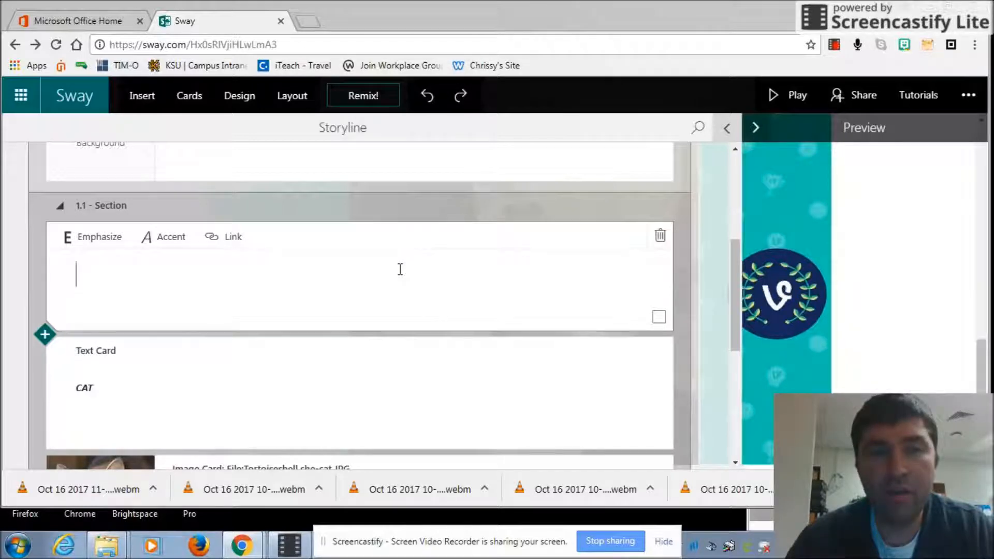
click(660, 237)
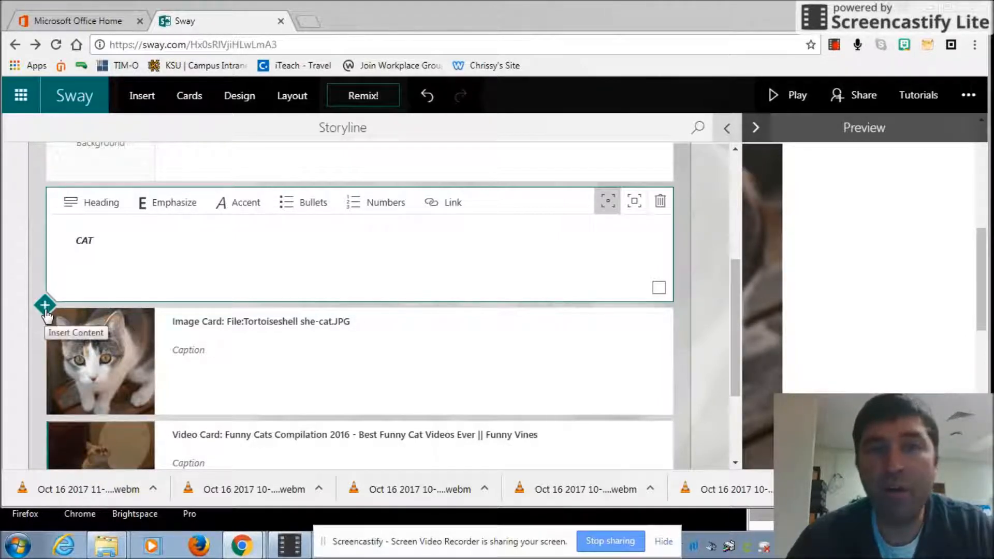
- Look over the available placeholder cards, and browse the suggested images and videos for "cat"
click(189, 97)
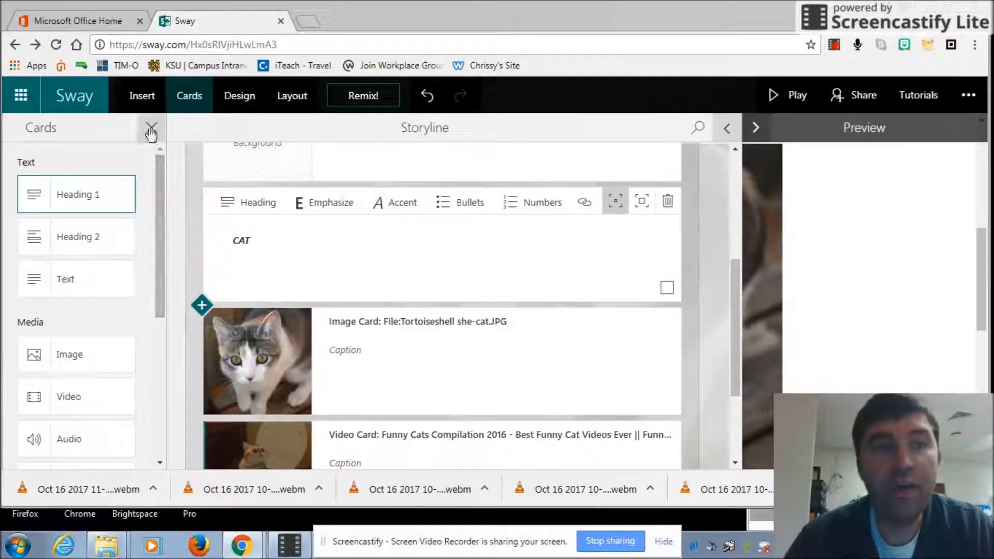
click(140, 96)
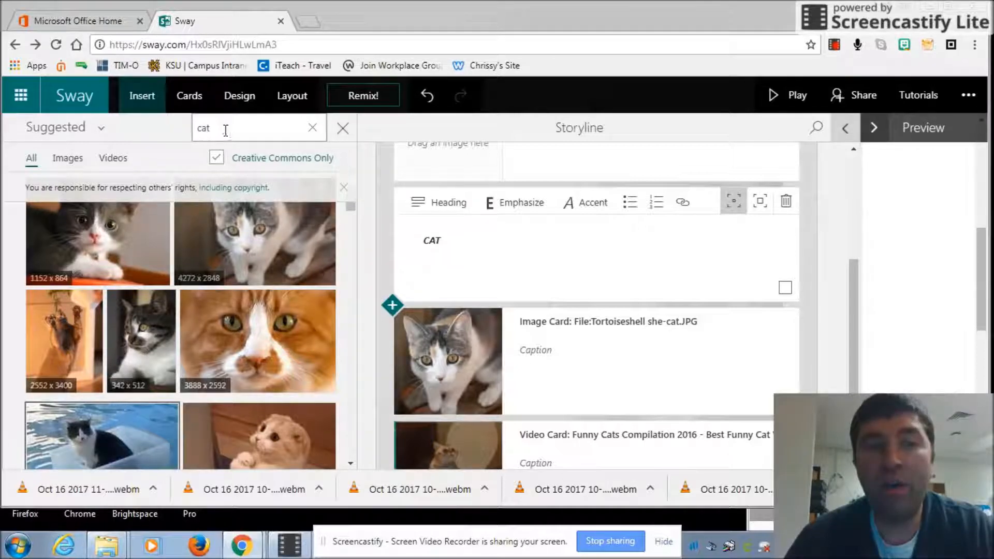
click(65, 160)
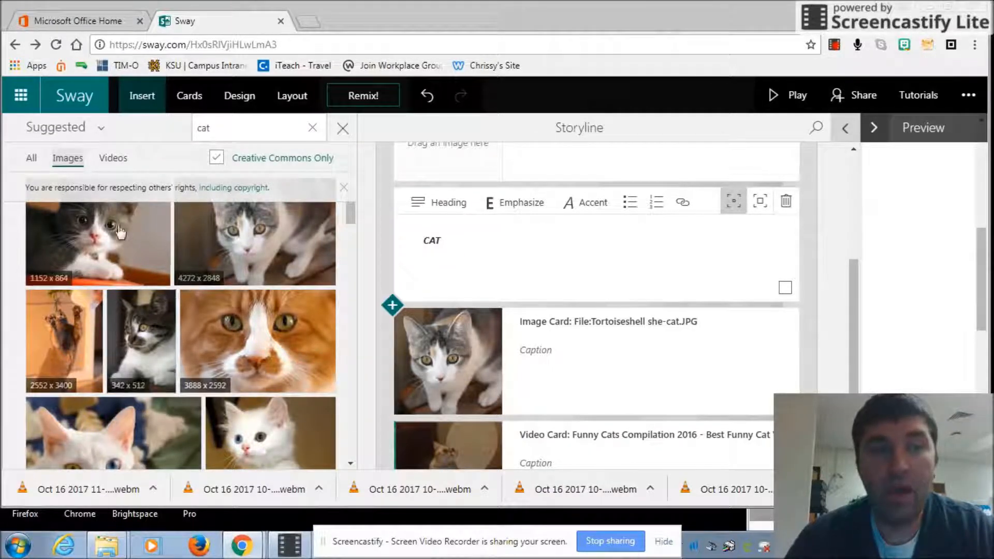
click(116, 160)
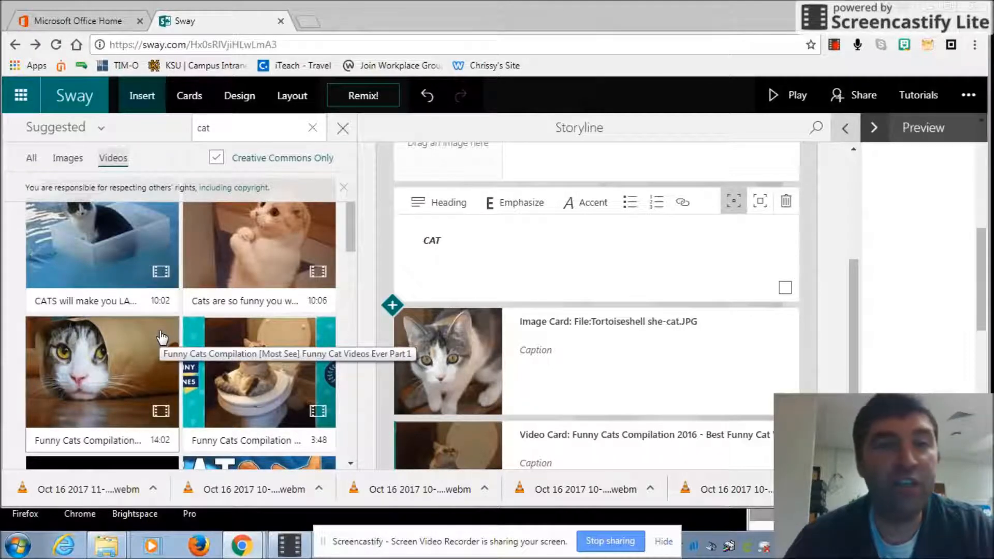
- Search the suggested content for "dog" and view the video results and the image results
double_click(227, 133)
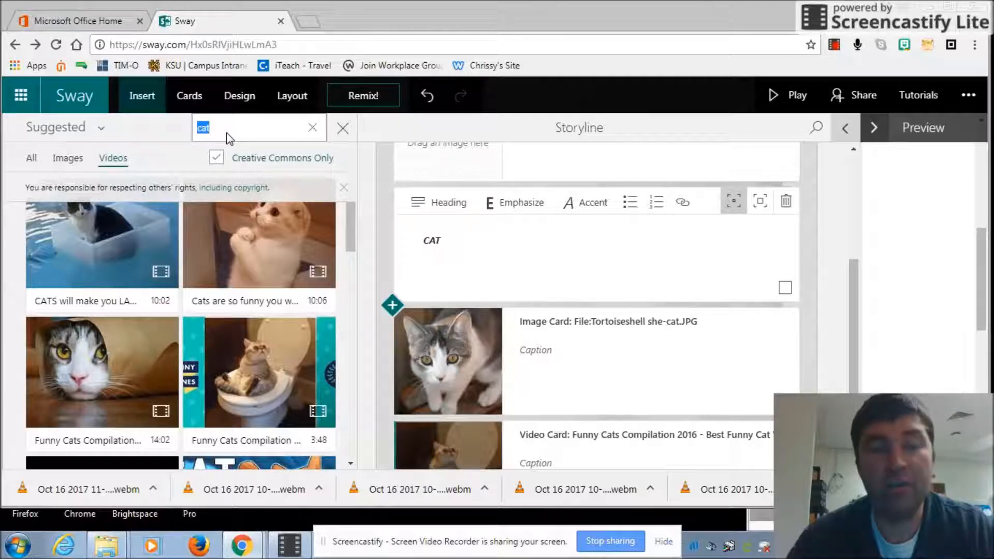
key(BackSpace)
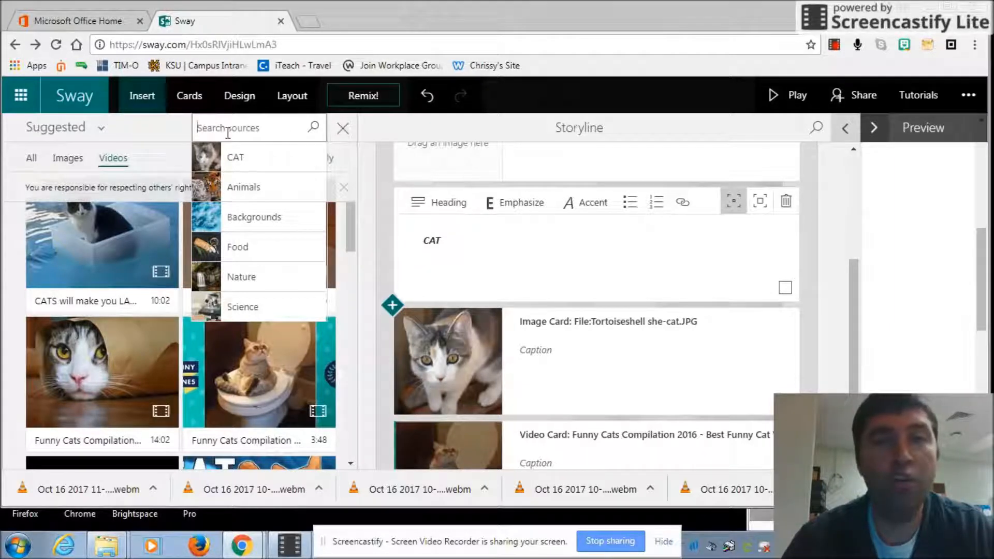
text(d)
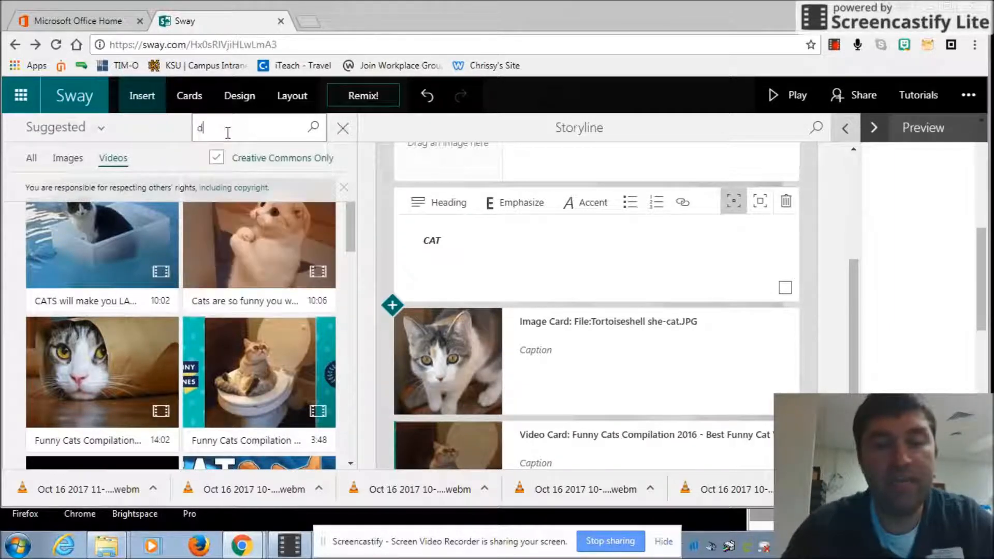
text(og)
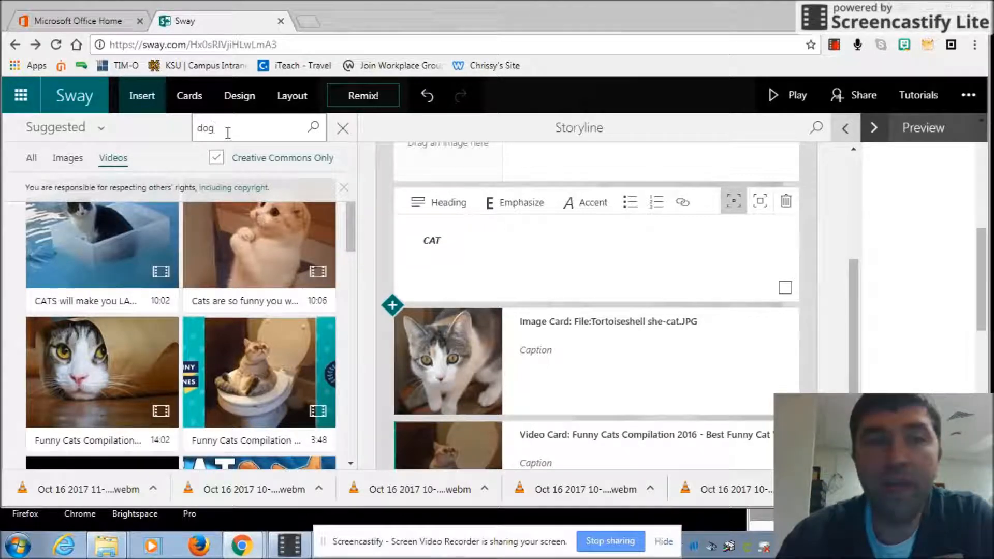
key(Return)
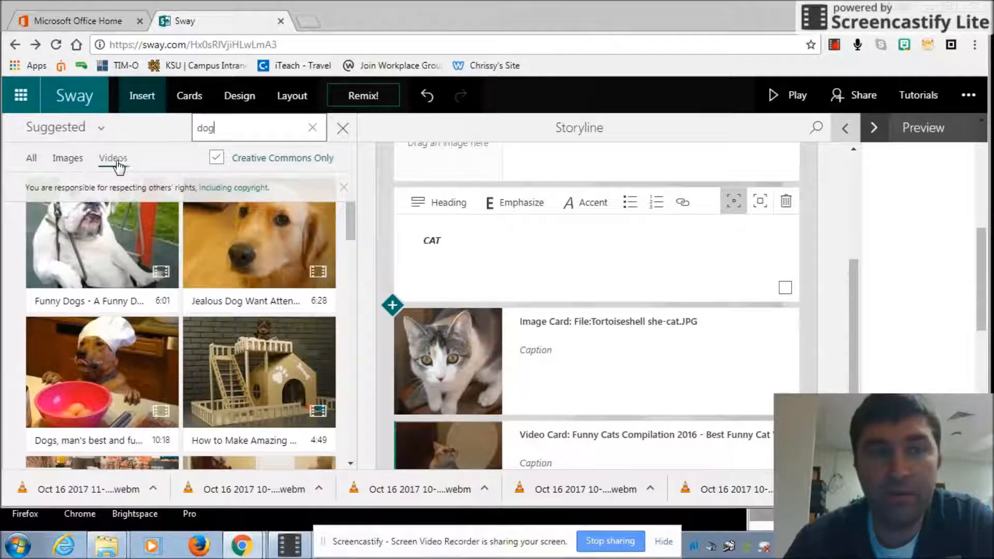
click(68, 161)
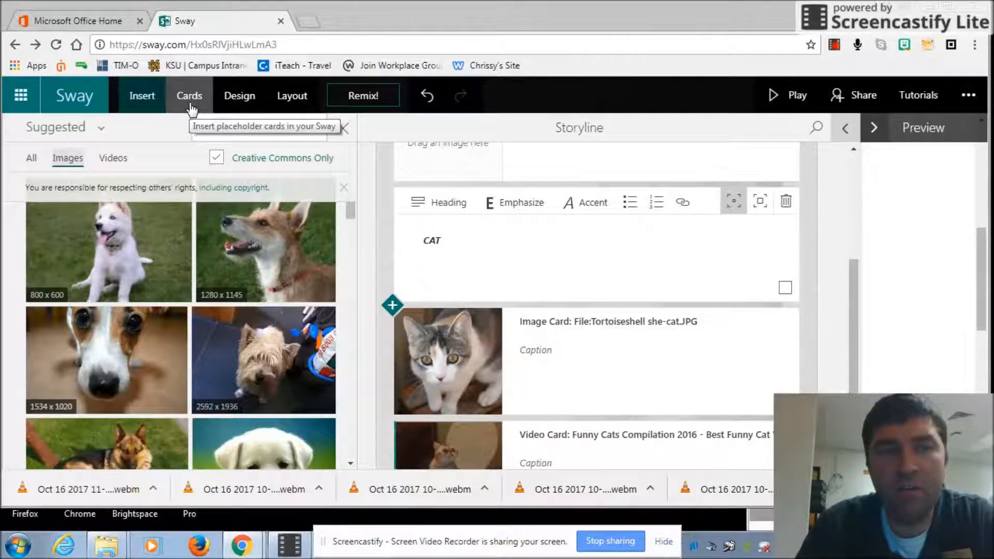
click(610, 540)
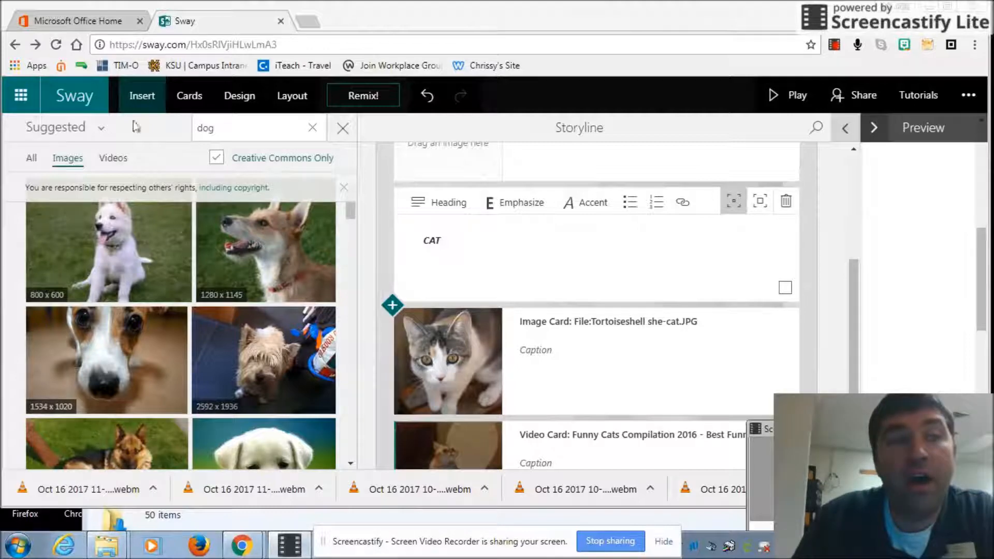
- From the My Sways page, show the CAT Sway's available actions and select the Hi Sway among the deleted ones
click(74, 99)
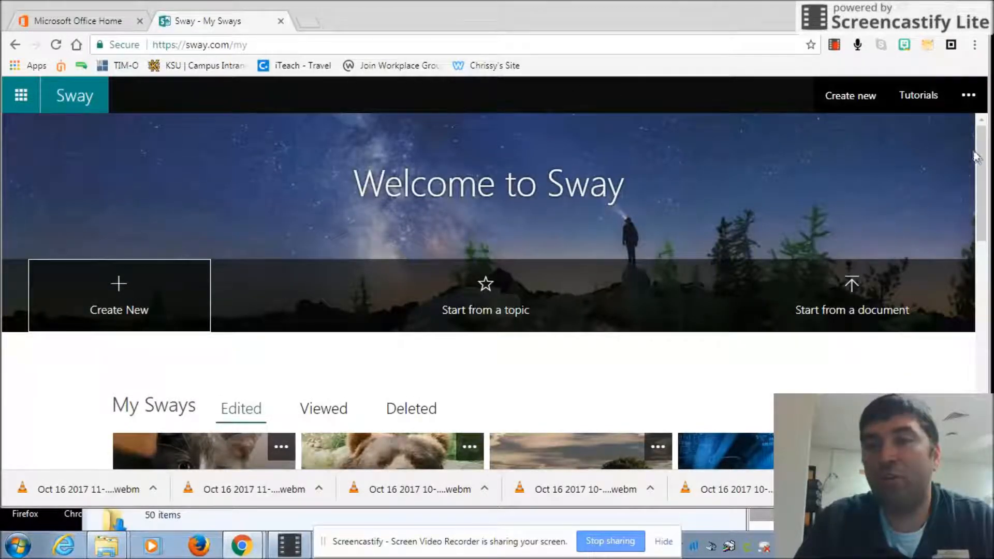
drag(980, 165, 980, 207)
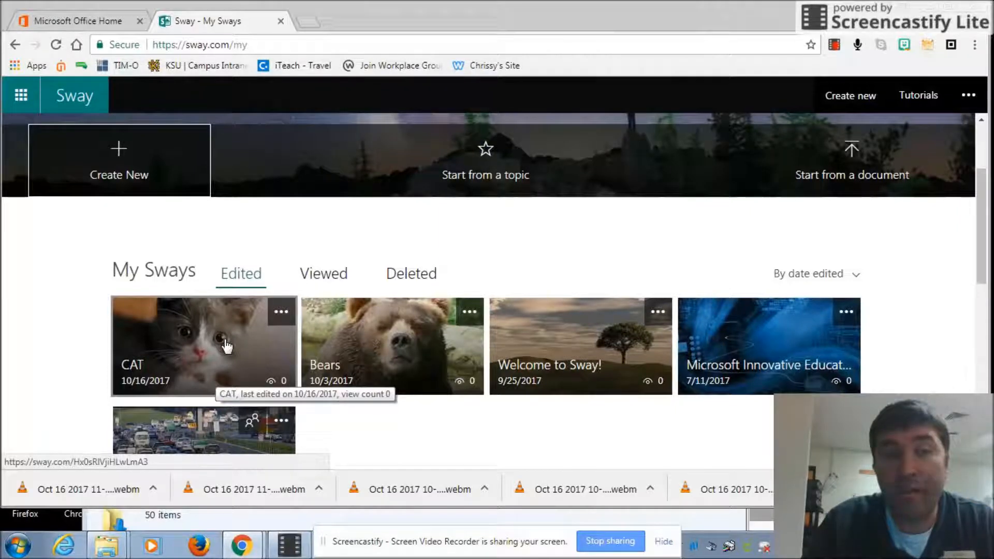
click(280, 319)
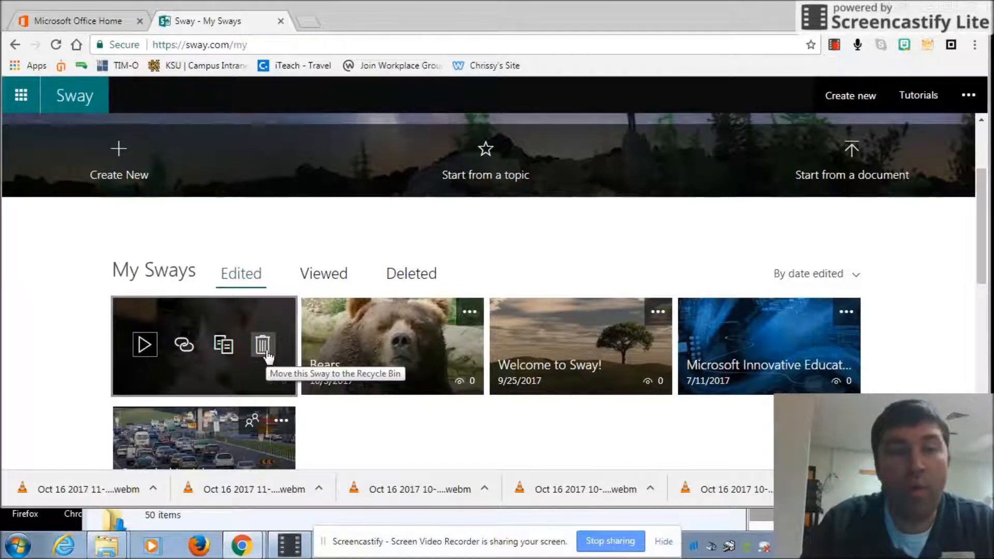
click(413, 275)
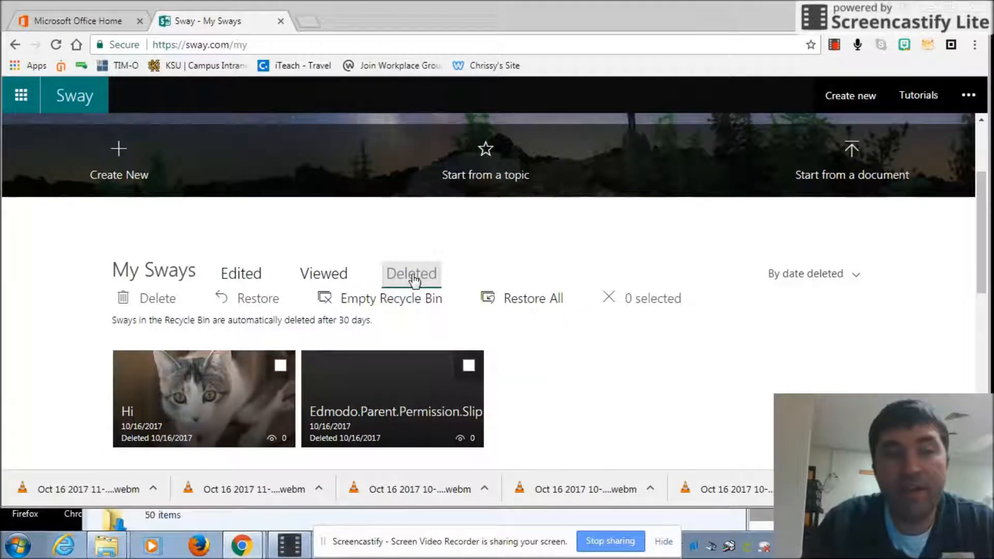
click(280, 365)
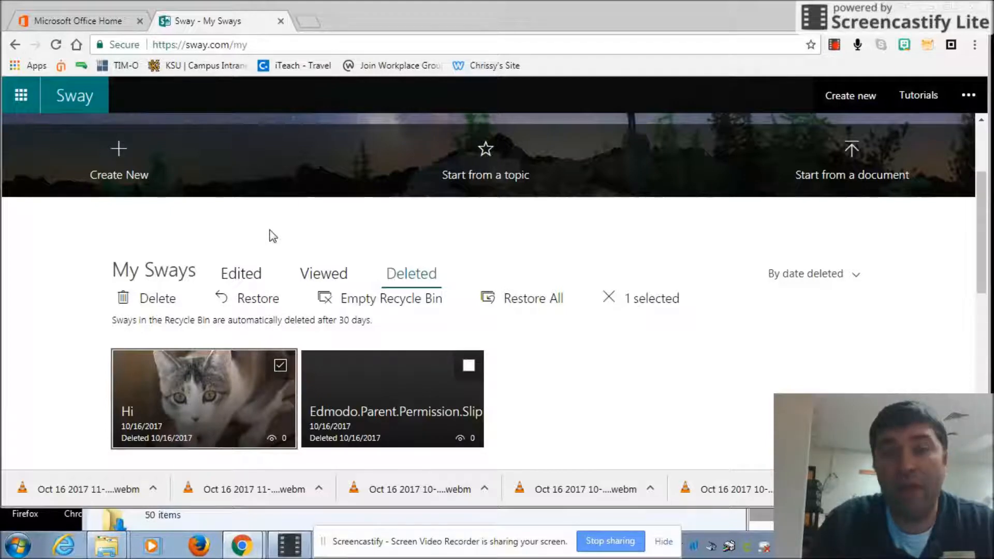
- Create a new blank Sway
click(121, 175)
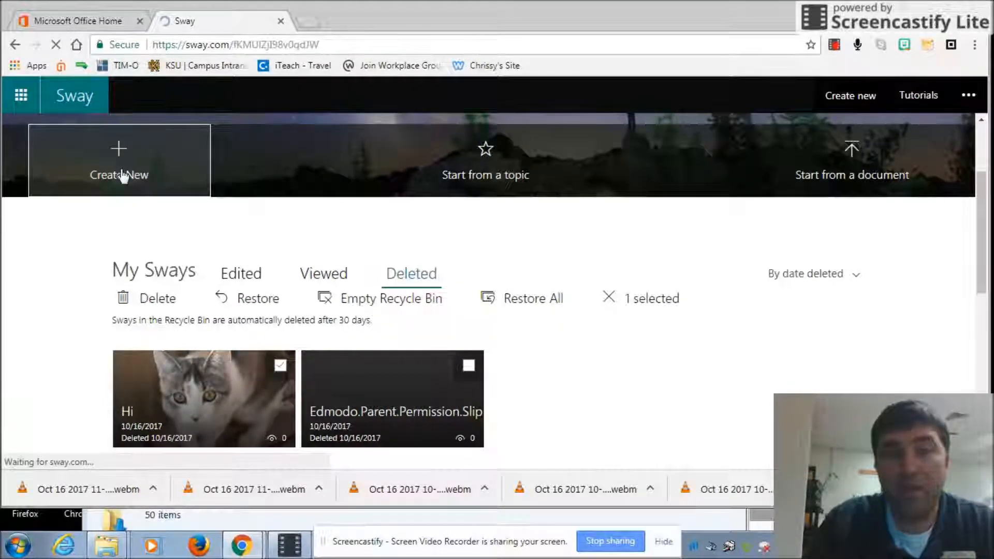